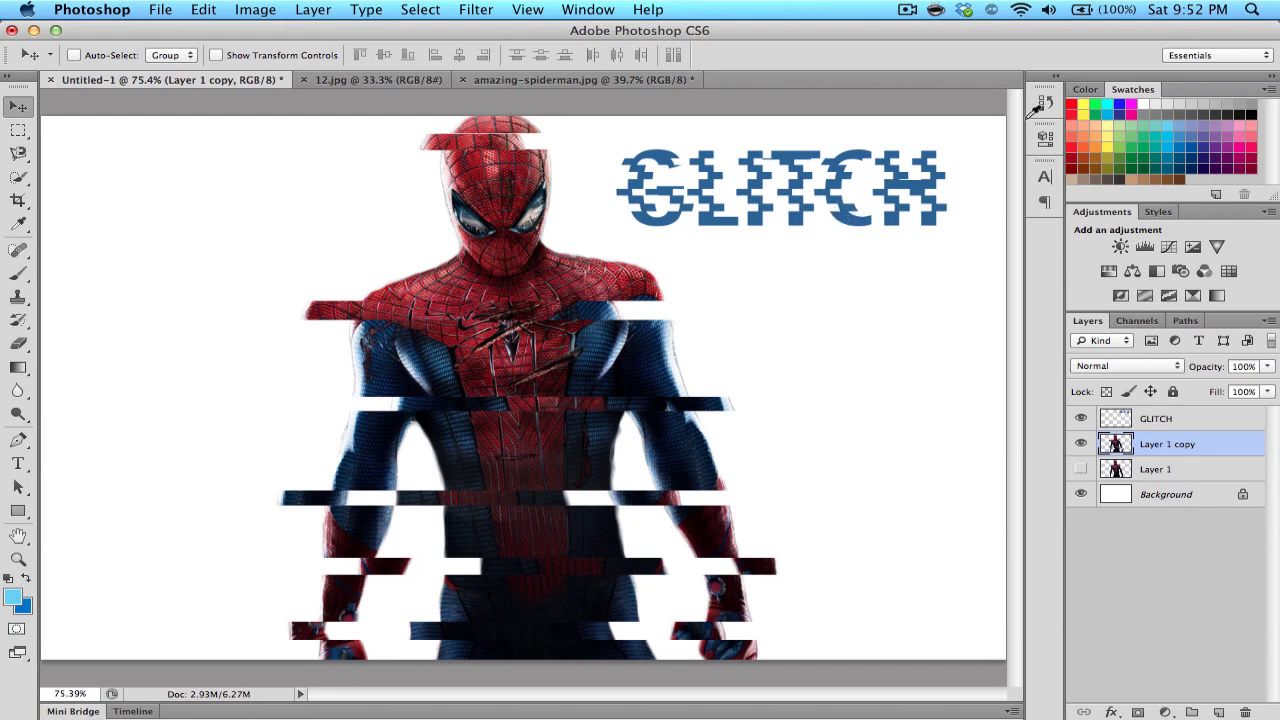
Create a new blank 1280×800 document, Untitled-2.
click(161, 9)
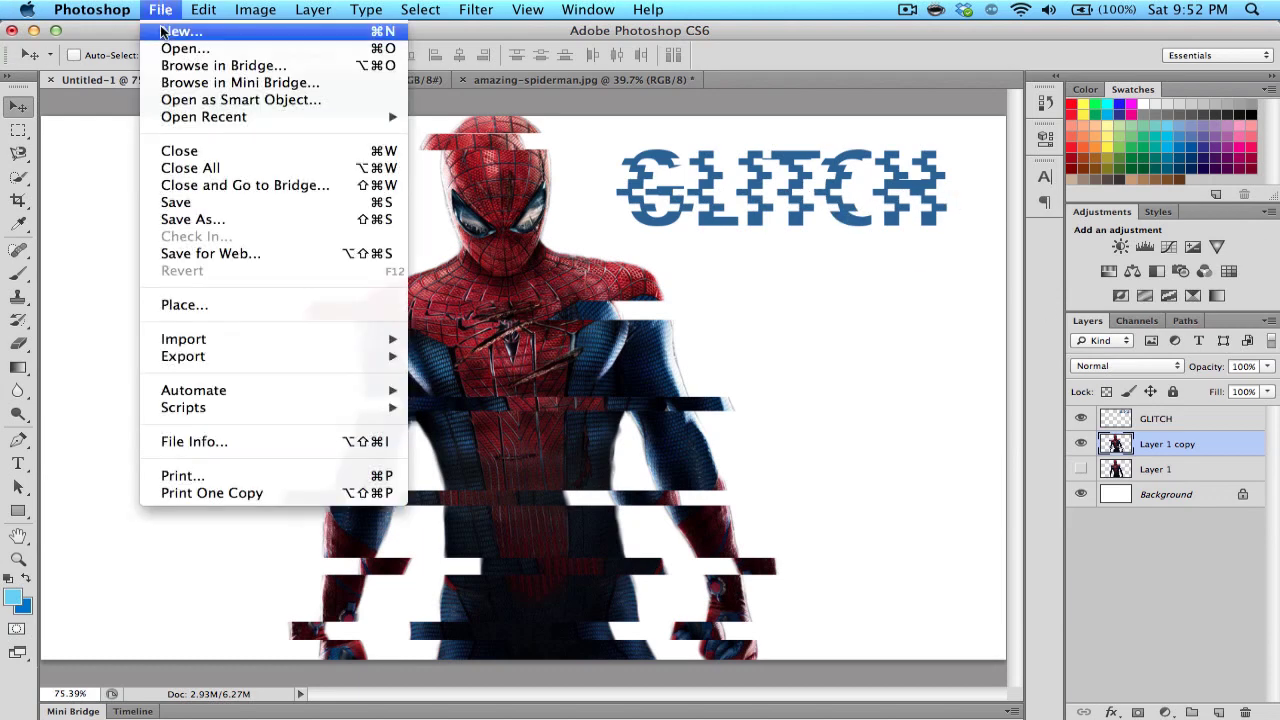
click(161, 32)
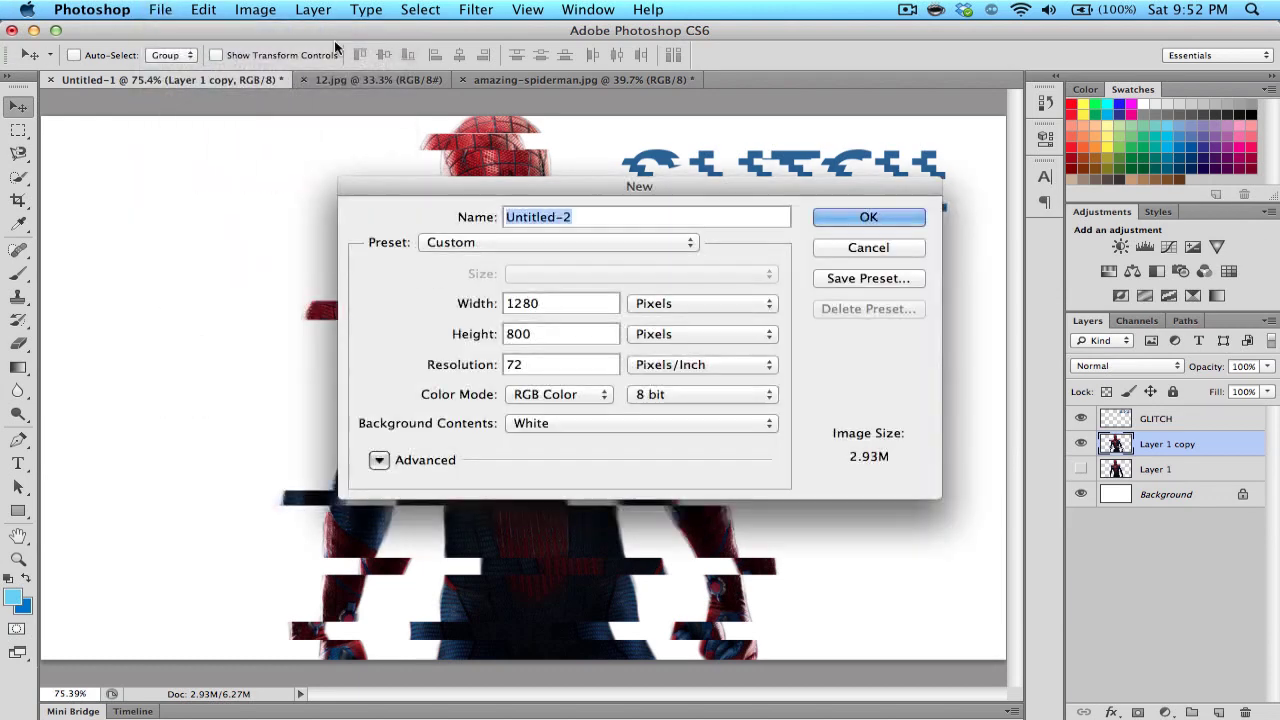
click(840, 216)
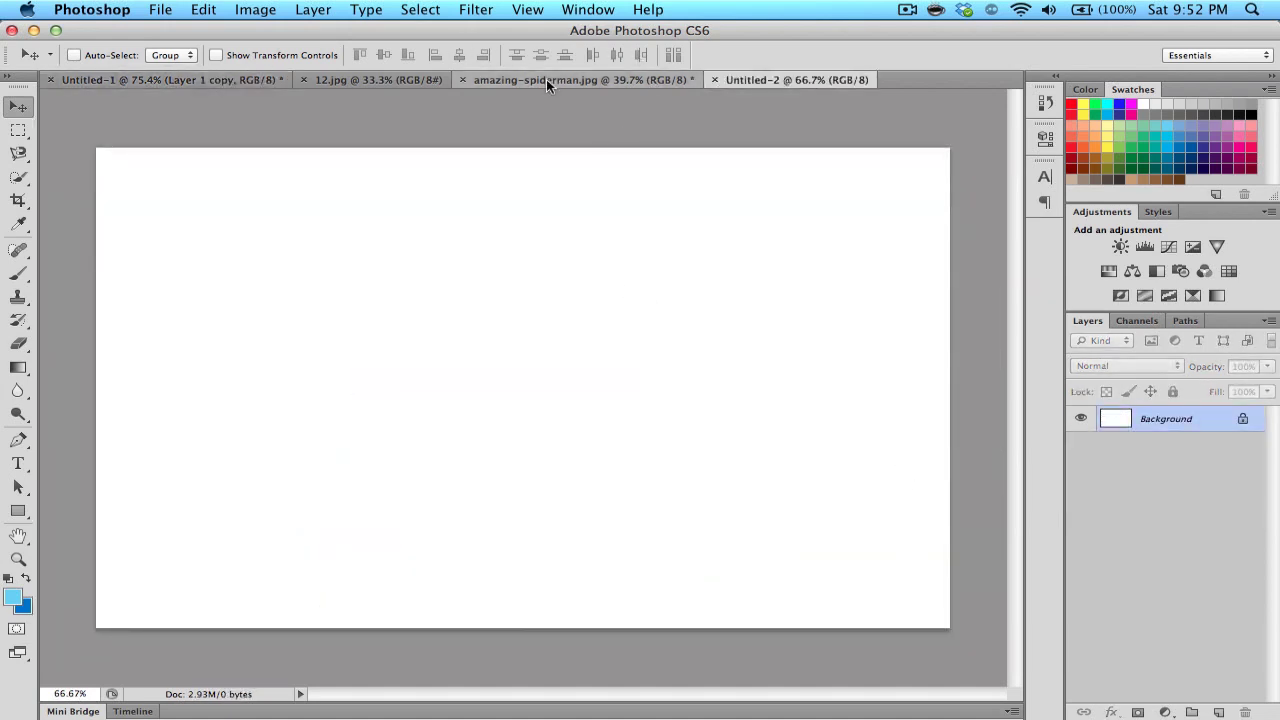
Copy the selected Spider-Man figure from amazing-spiderman.jpg and return to Untitled-2.
click(596, 79)
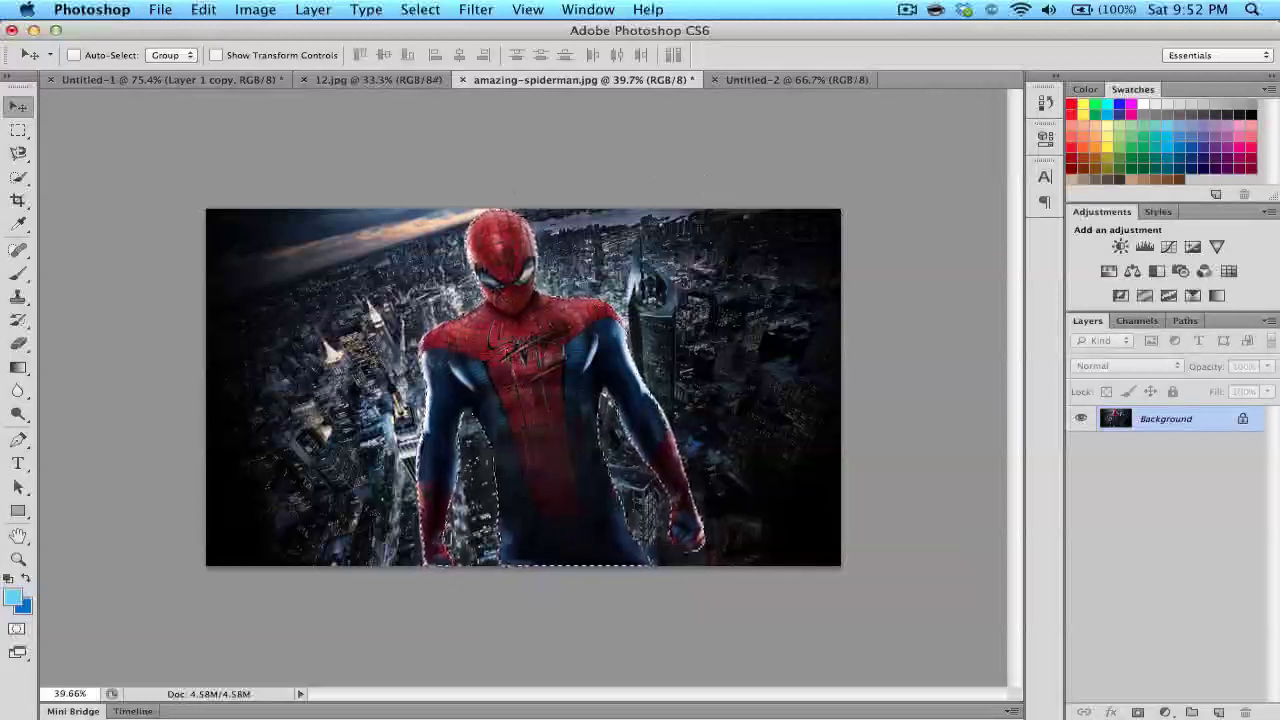
key(BackSpace)
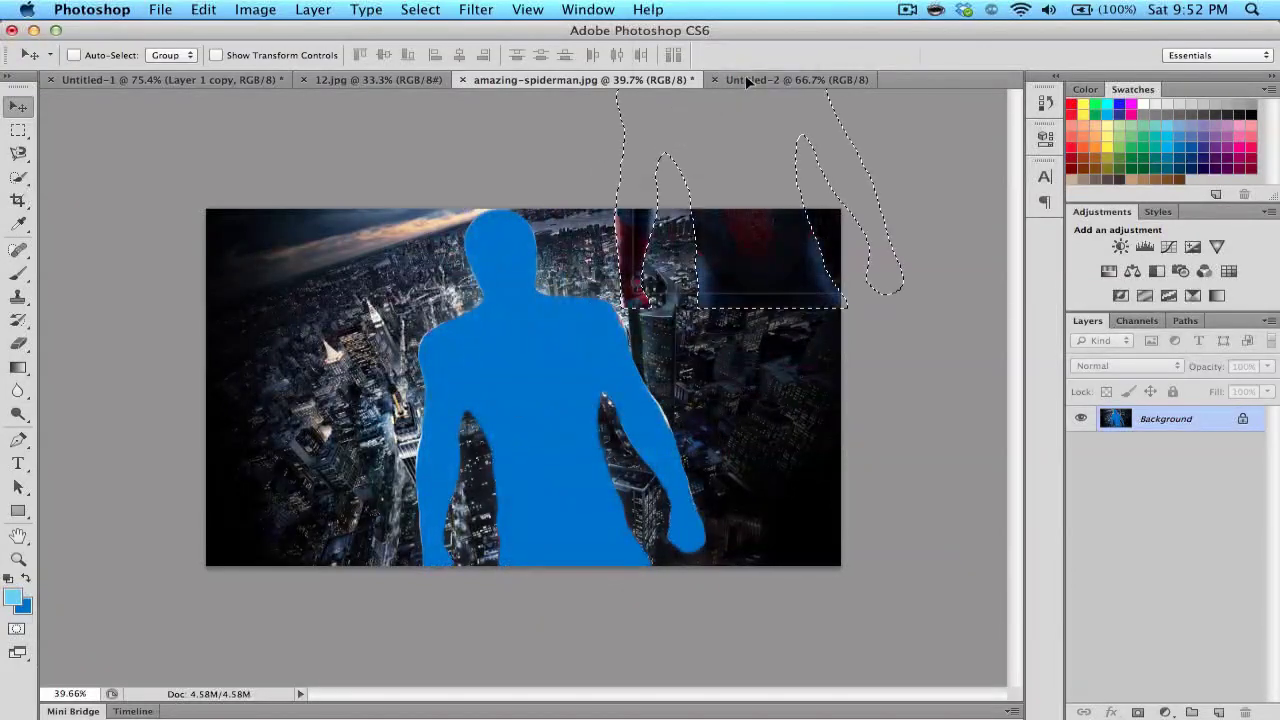
click(745, 77)
Paste Spider-Man into Untitled-2, then shrink, slightly rotate and reposition him with Free Transform.
key(super+v)
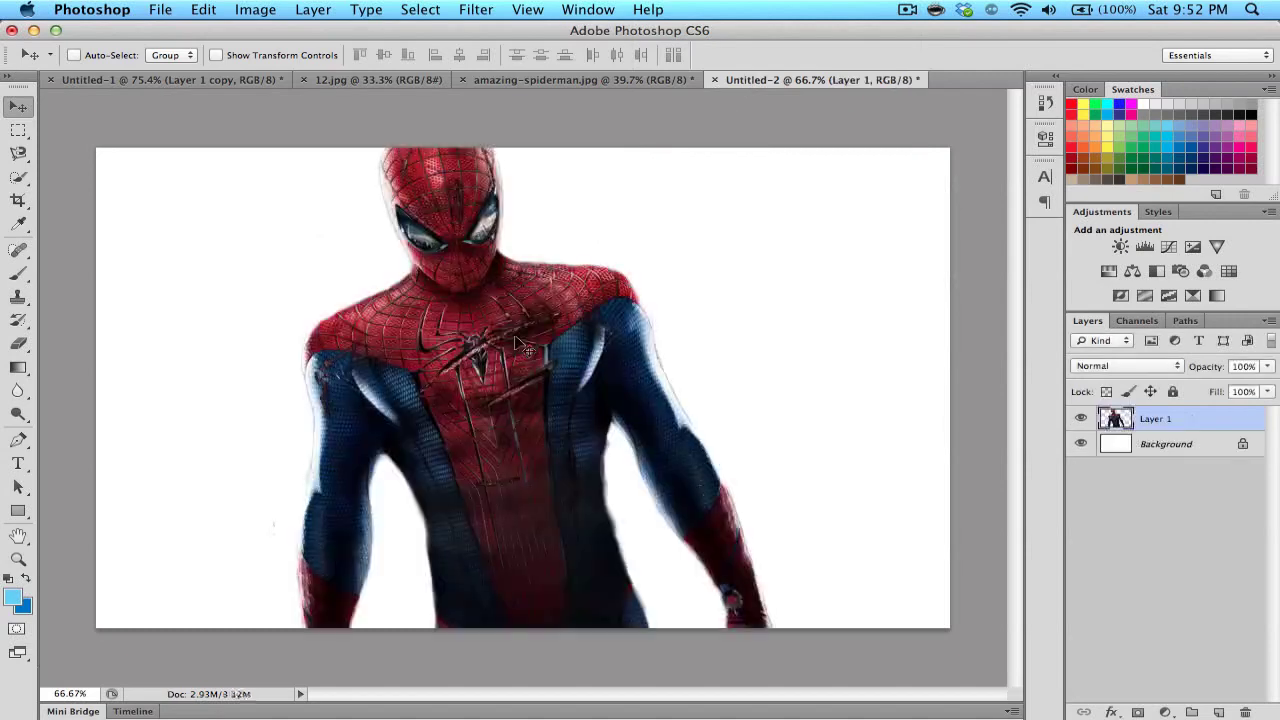
scroll(515, 336, down, 3)
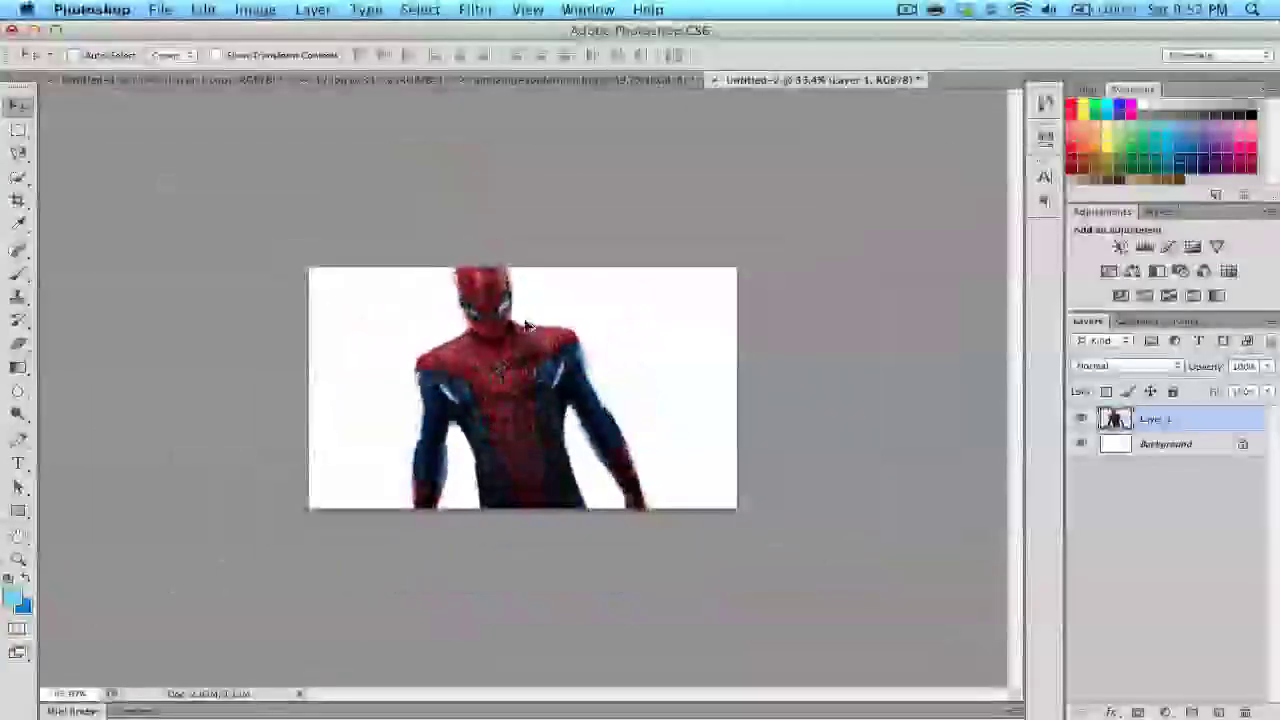
key(super+t)
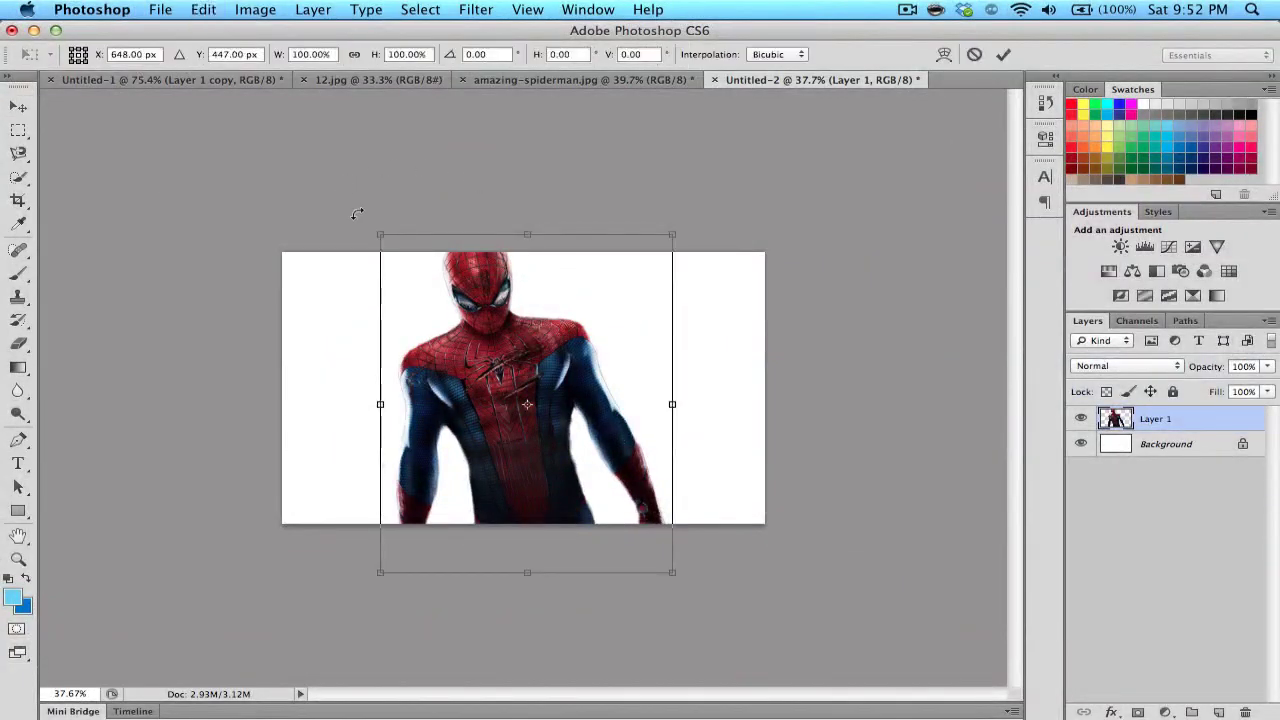
drag(381, 234, 388, 253)
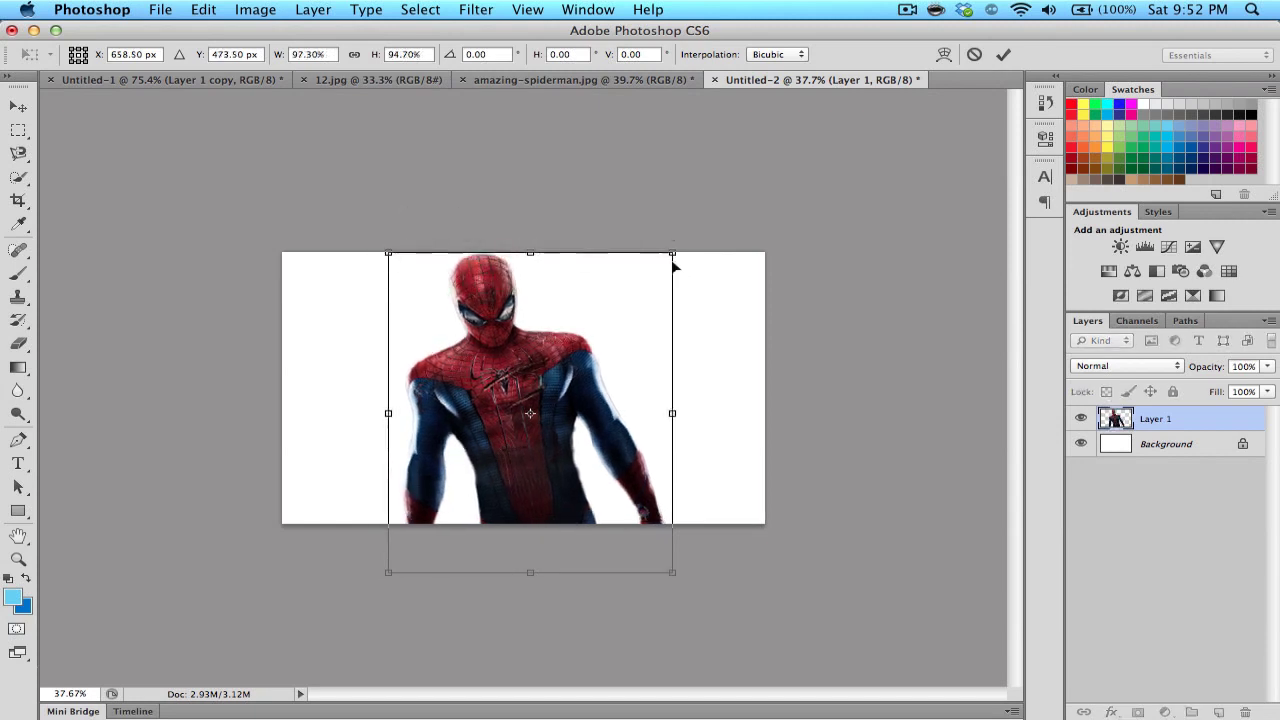
mouse_move(714, 239)
mouse_down()
mouse_move(716, 263)
mouse_move(701, 260)
mouse_up()
drag(588, 346, 596, 345)
drag(705, 260, 694, 265)
drag(590, 355, 592, 344)
Commit the transform and duplicate Layer 1 as 'Layer 1 copy'.
click(1003, 54)
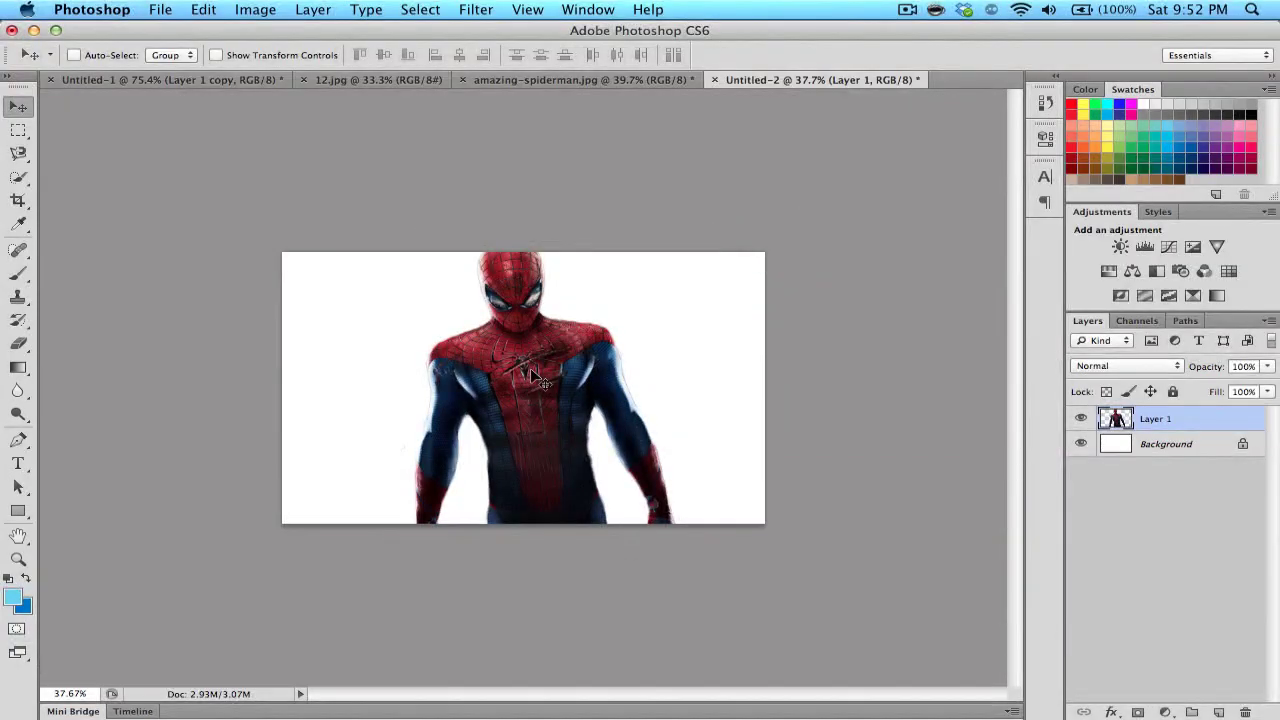
scroll(530, 368, up, 2)
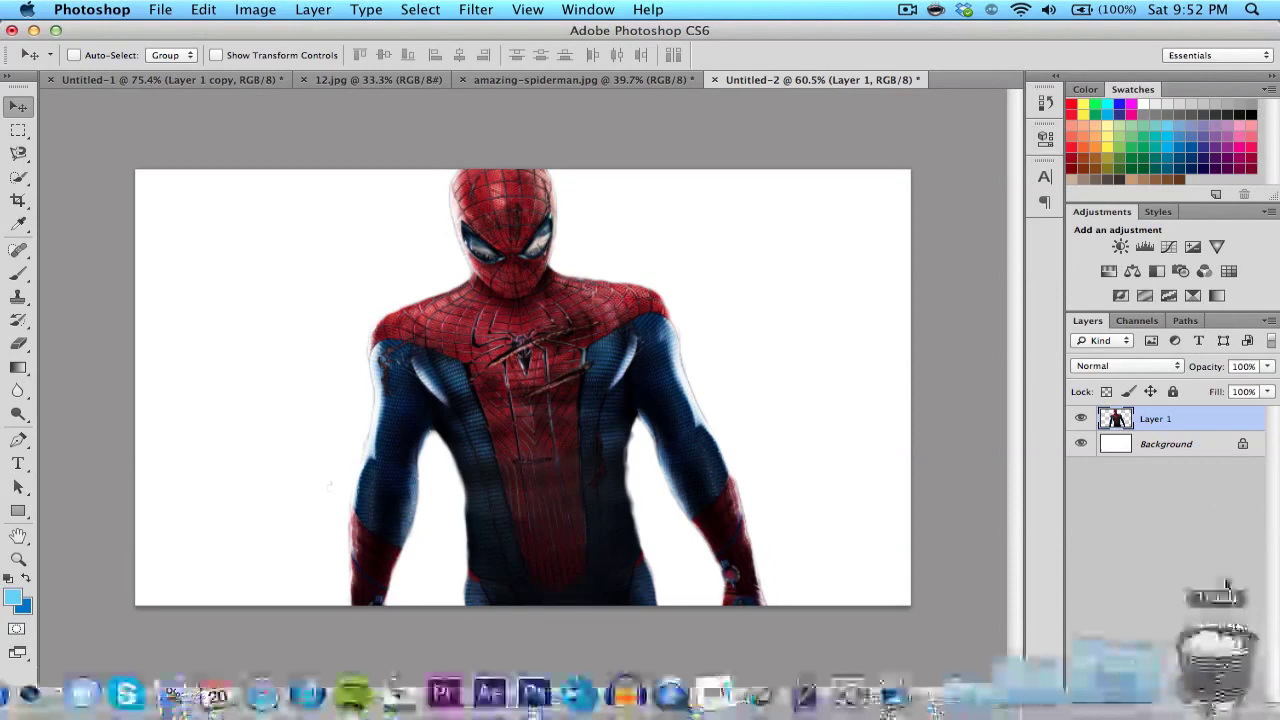
right_click(1209, 420)
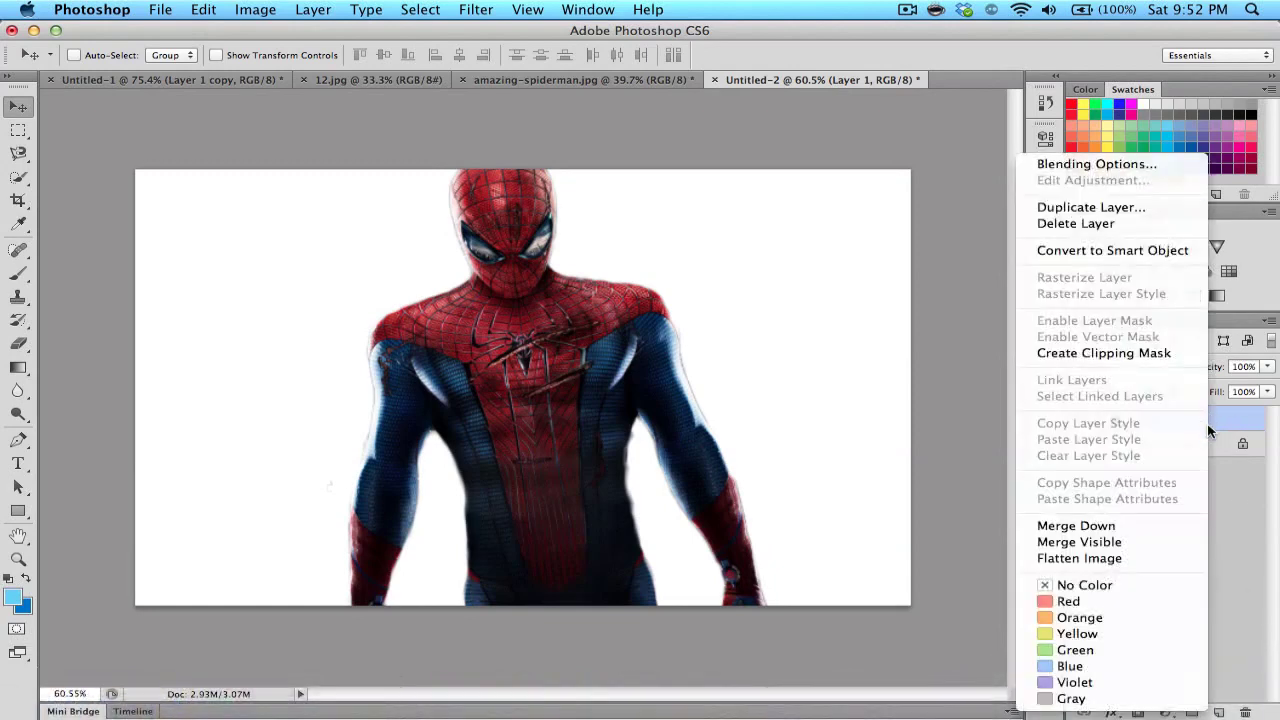
click(1134, 203)
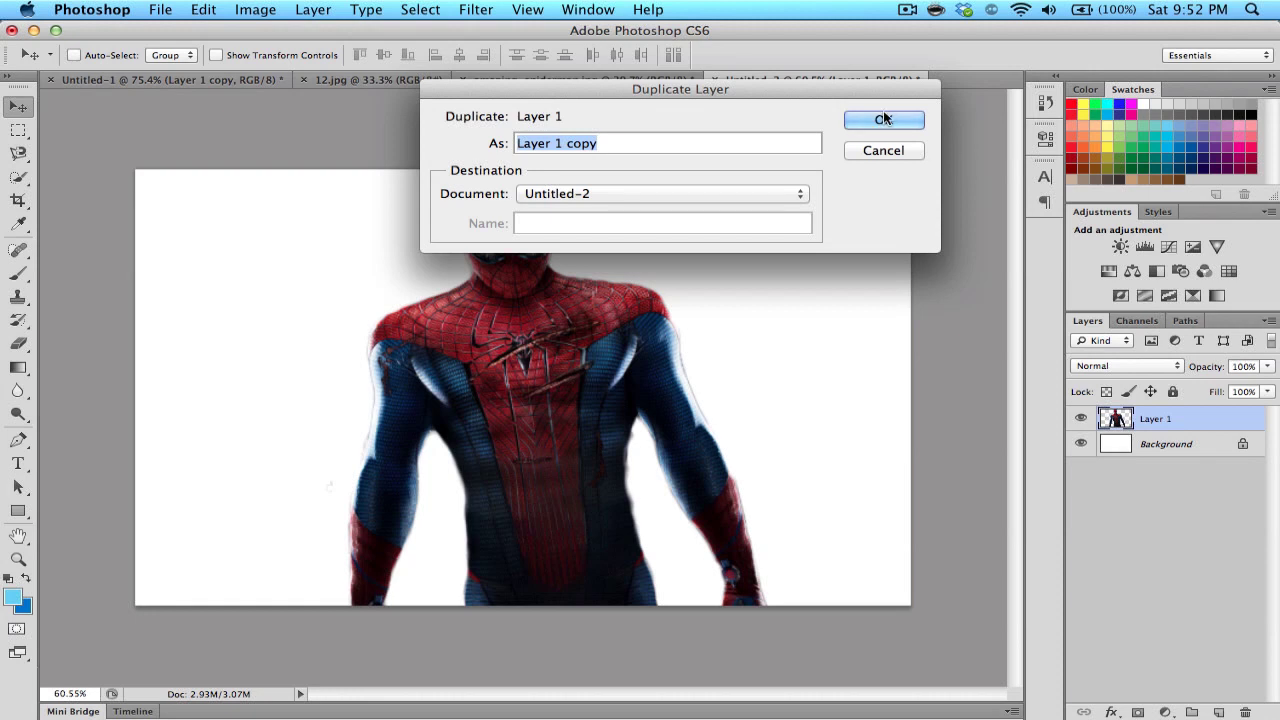
key(Return)
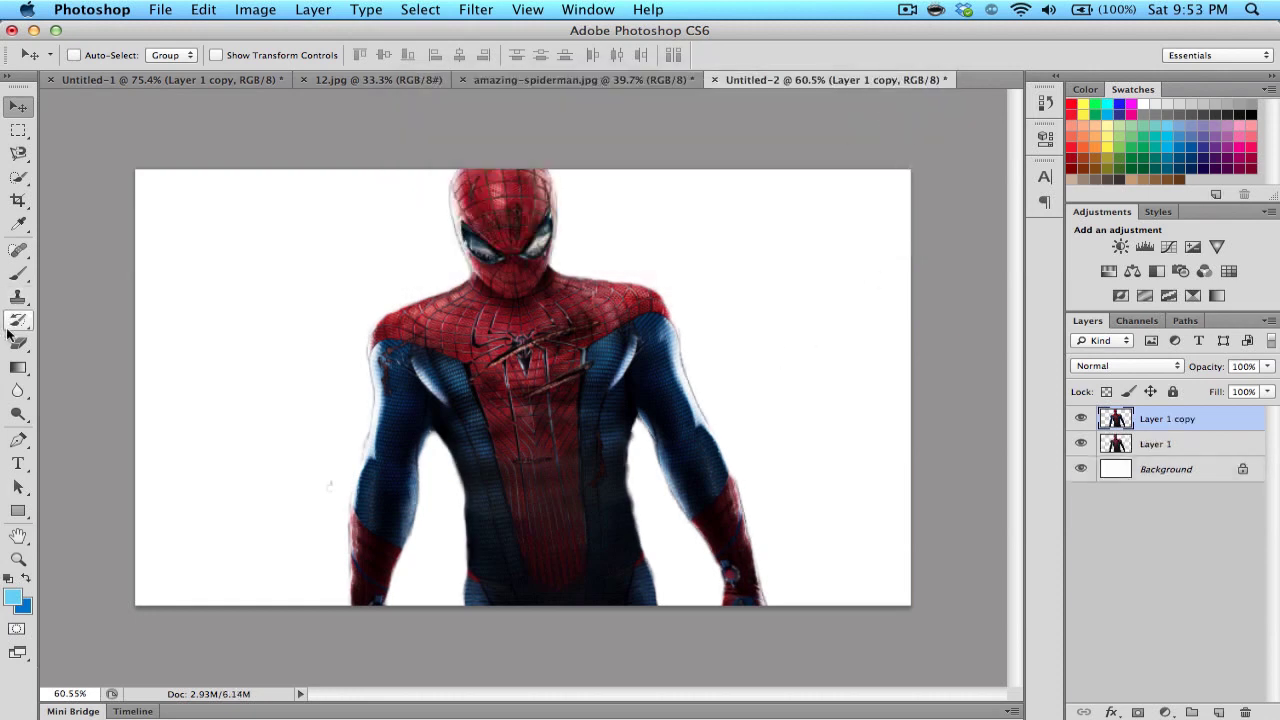
Shift a thin strip across Spider-Man's lower body two nudges left, then hide Layer 1.
click(17, 129)
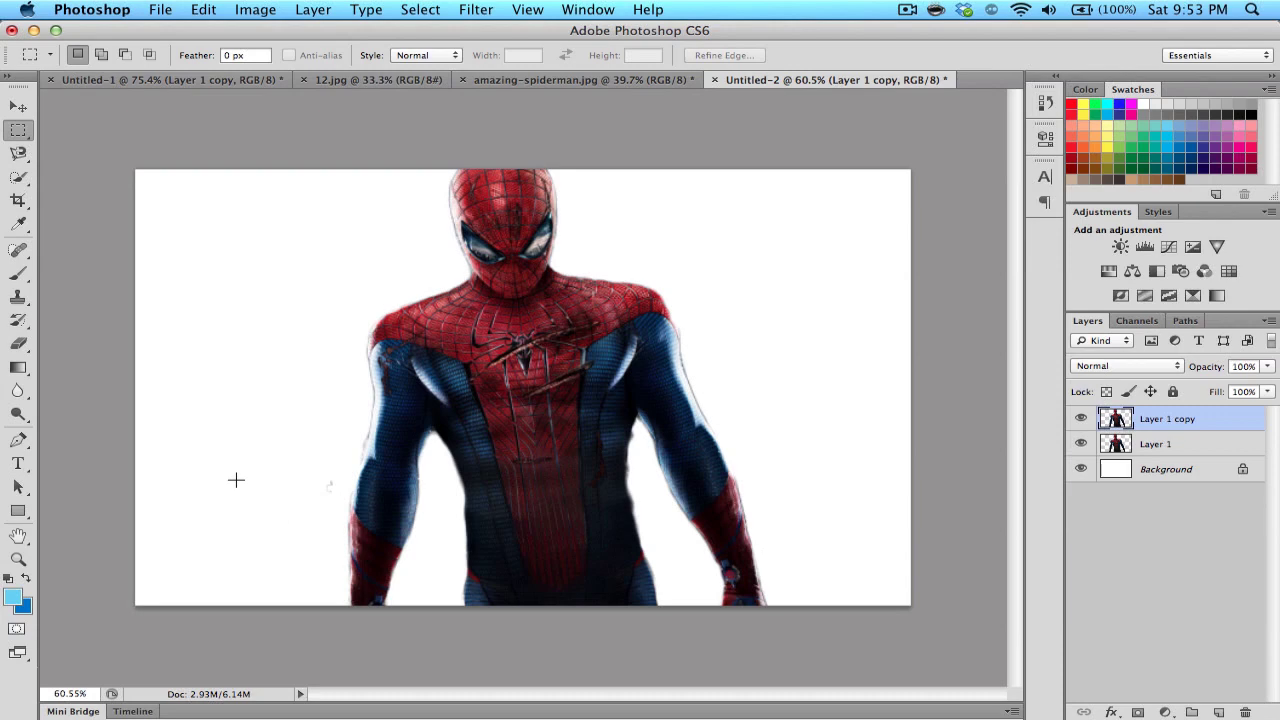
drag(273, 553, 809, 562)
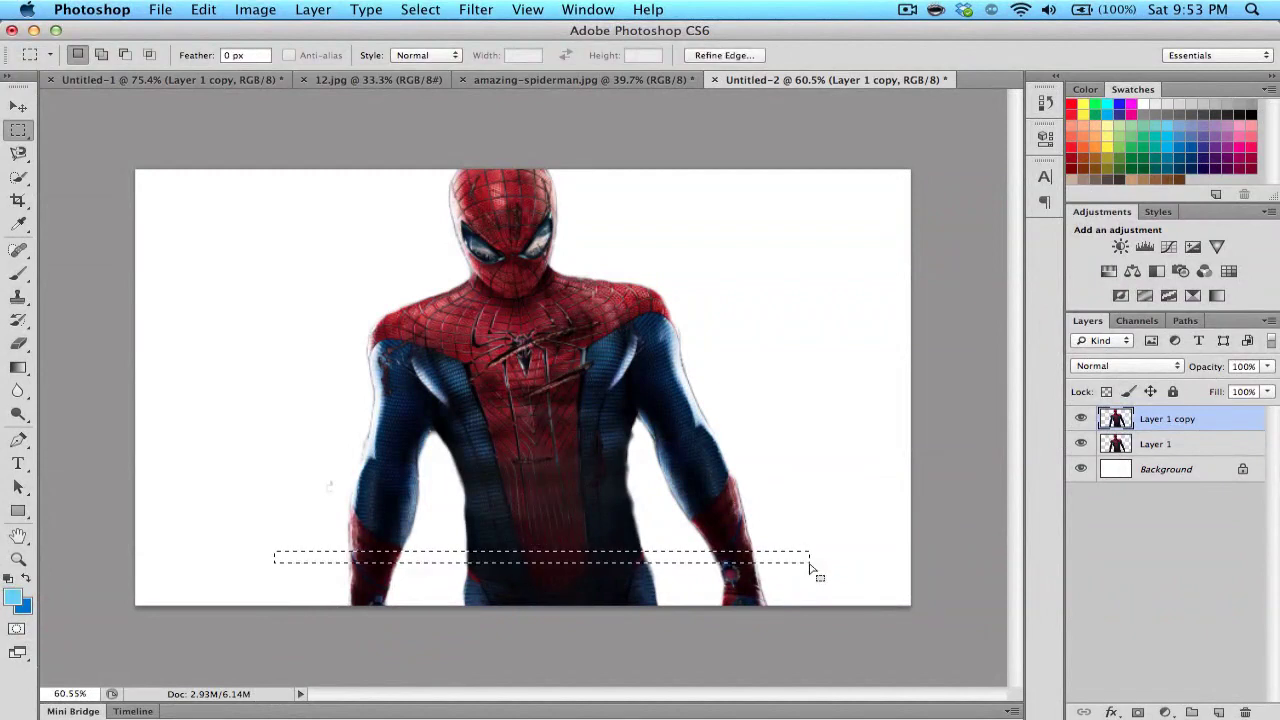
click(21, 110)
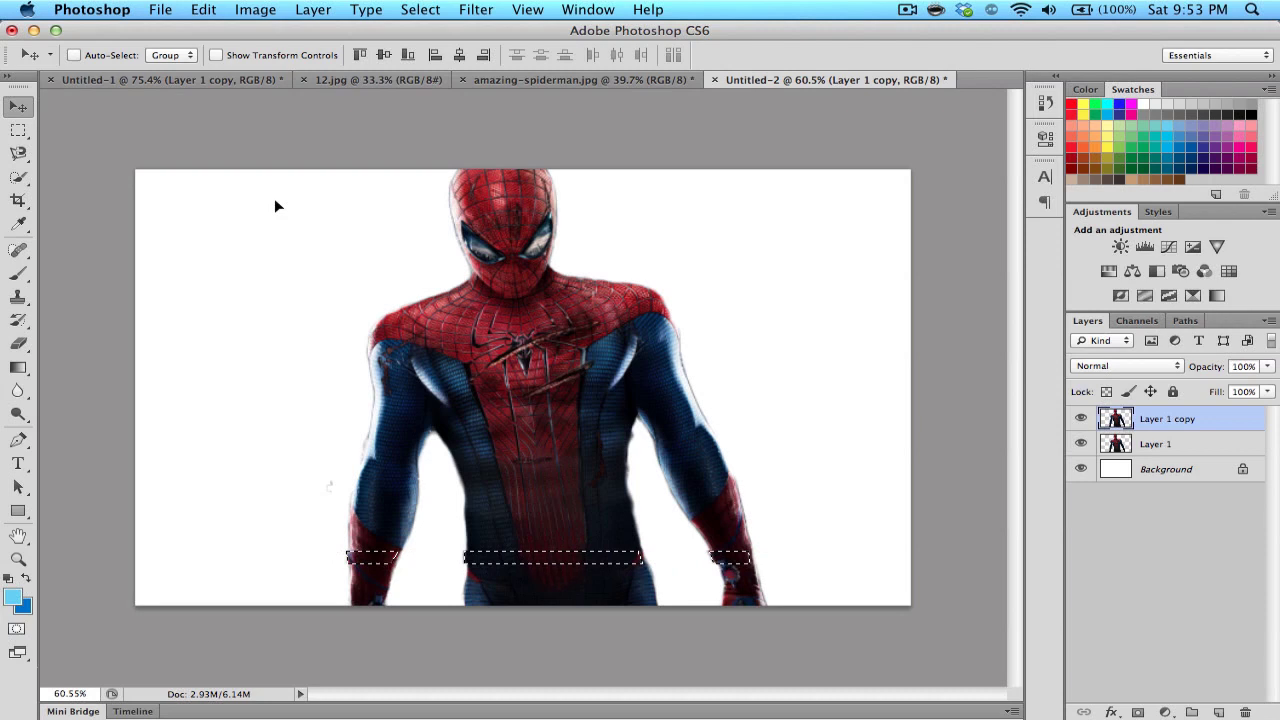
key(Left)
key(Left)
key(Left)
key(Left)
key(Left)
key(Left)
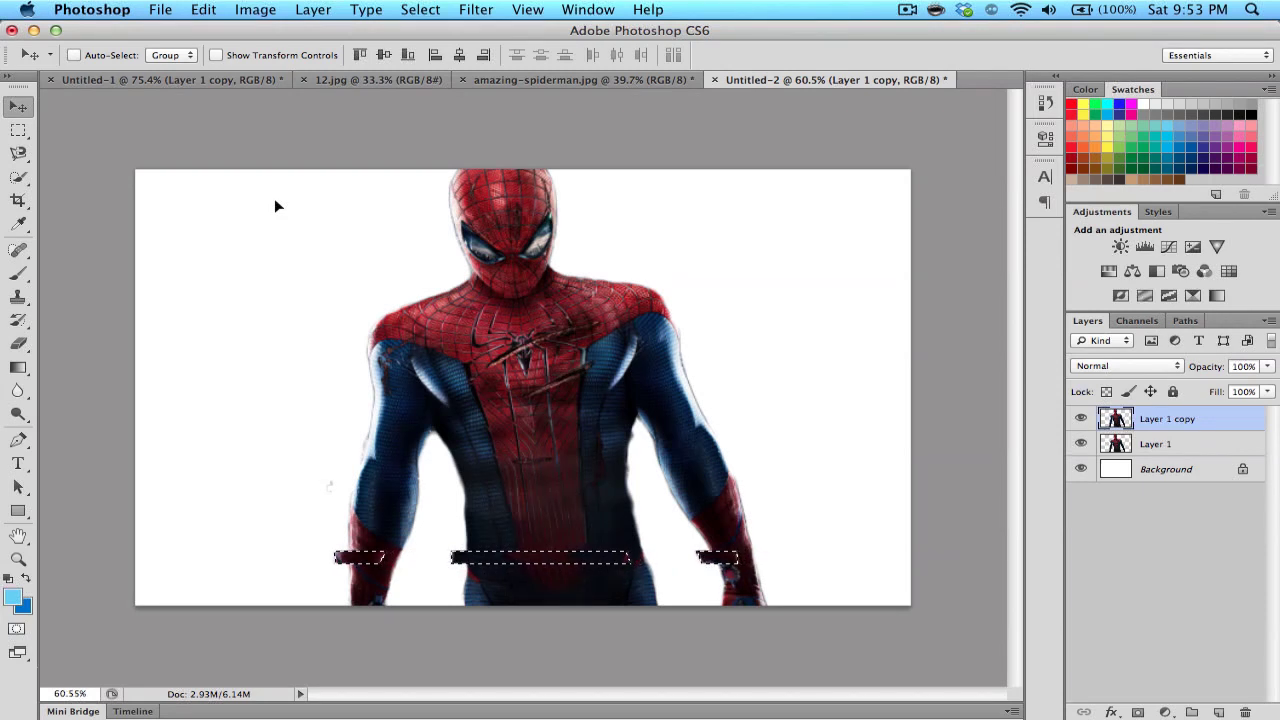
key(Left)
key(Left)
key(Left)
key(Left)
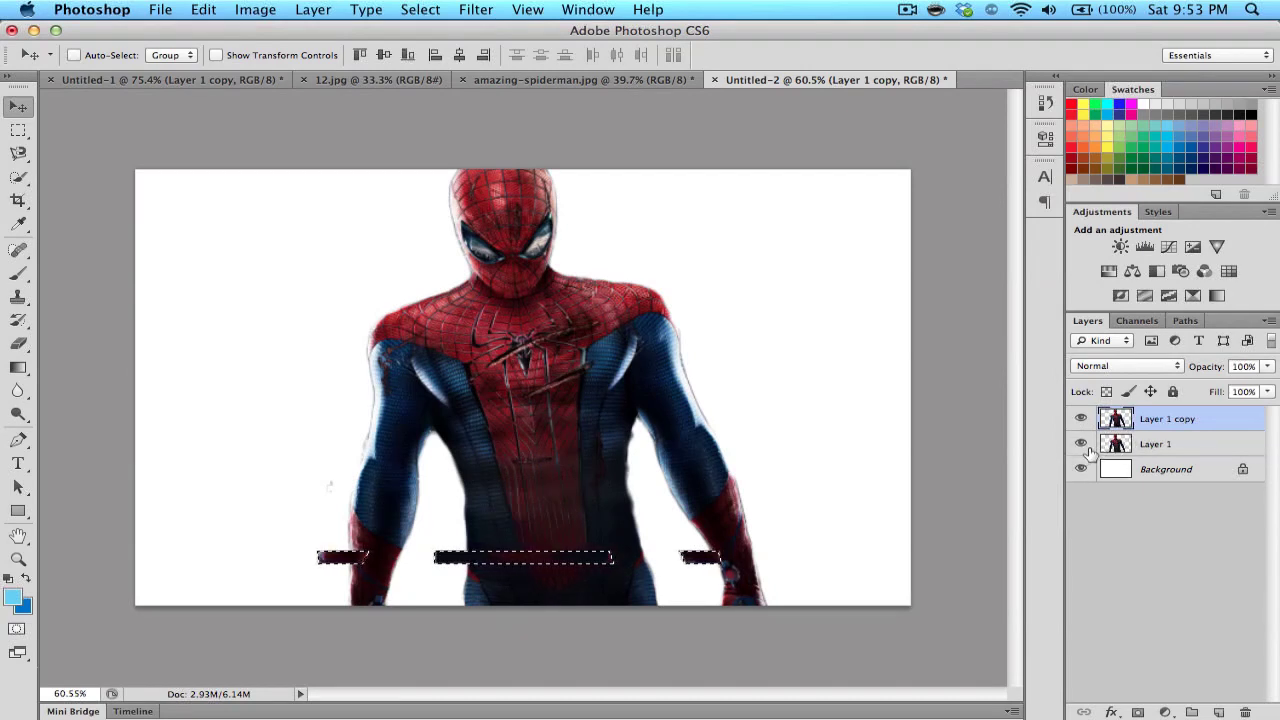
click(1082, 444)
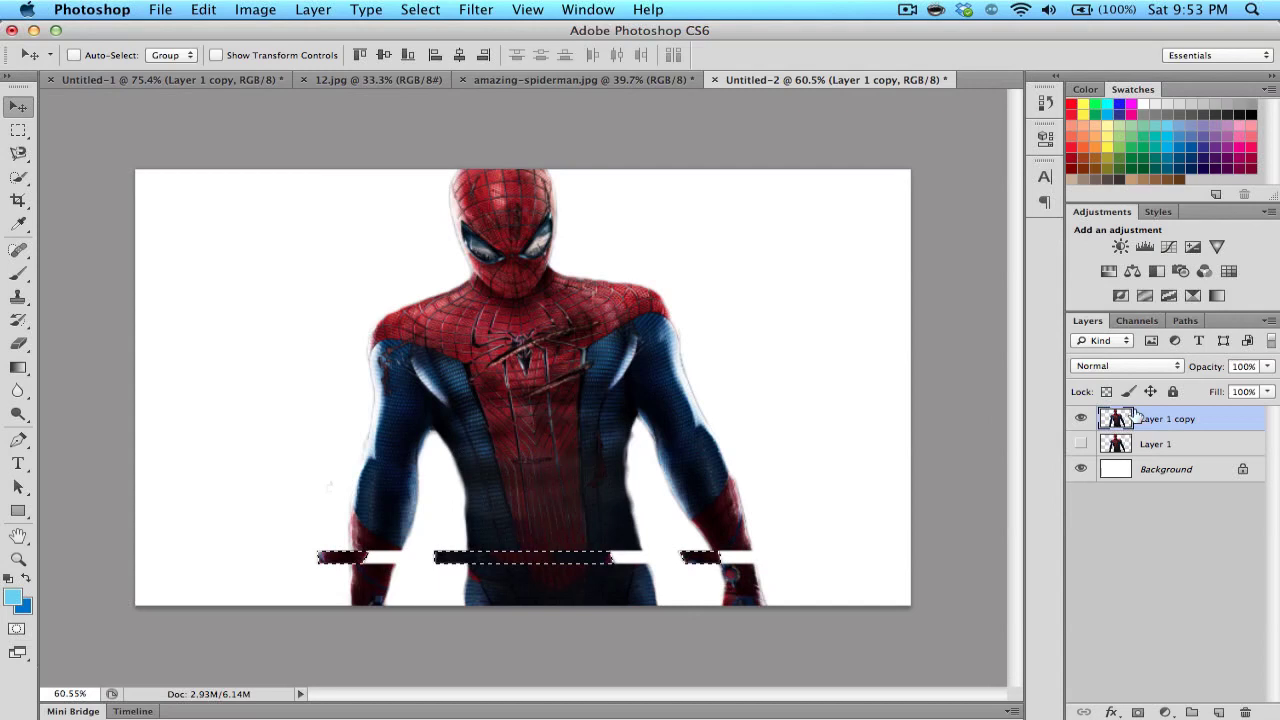
Shift a thin strip across the torso three nudges right, then deselect.
click(18, 130)
key(ctrl+d)
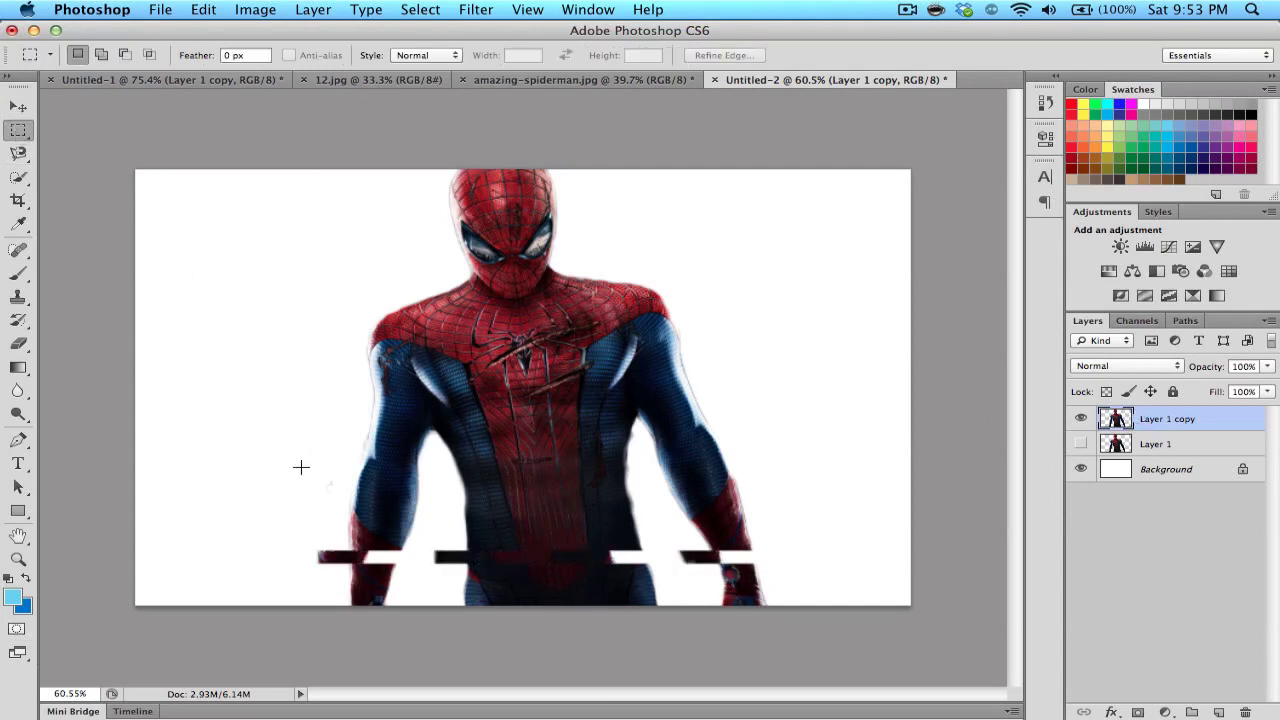
drag(301, 466, 789, 471)
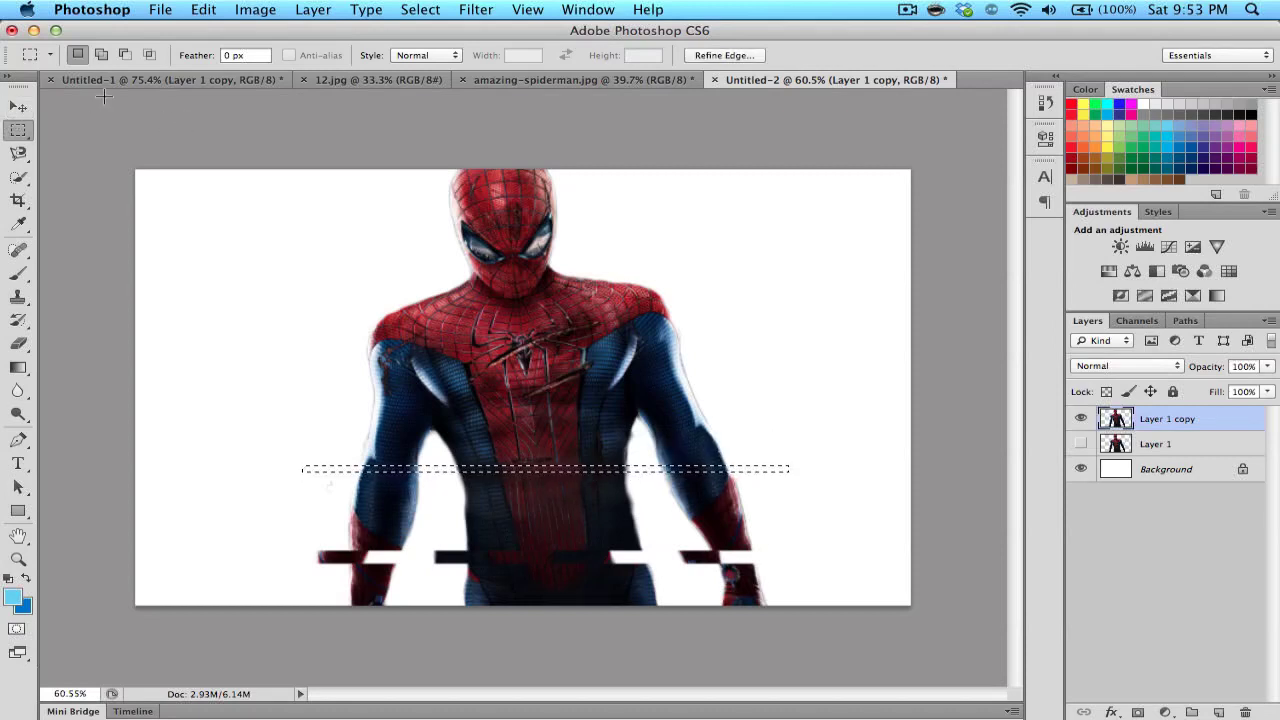
click(16, 107)
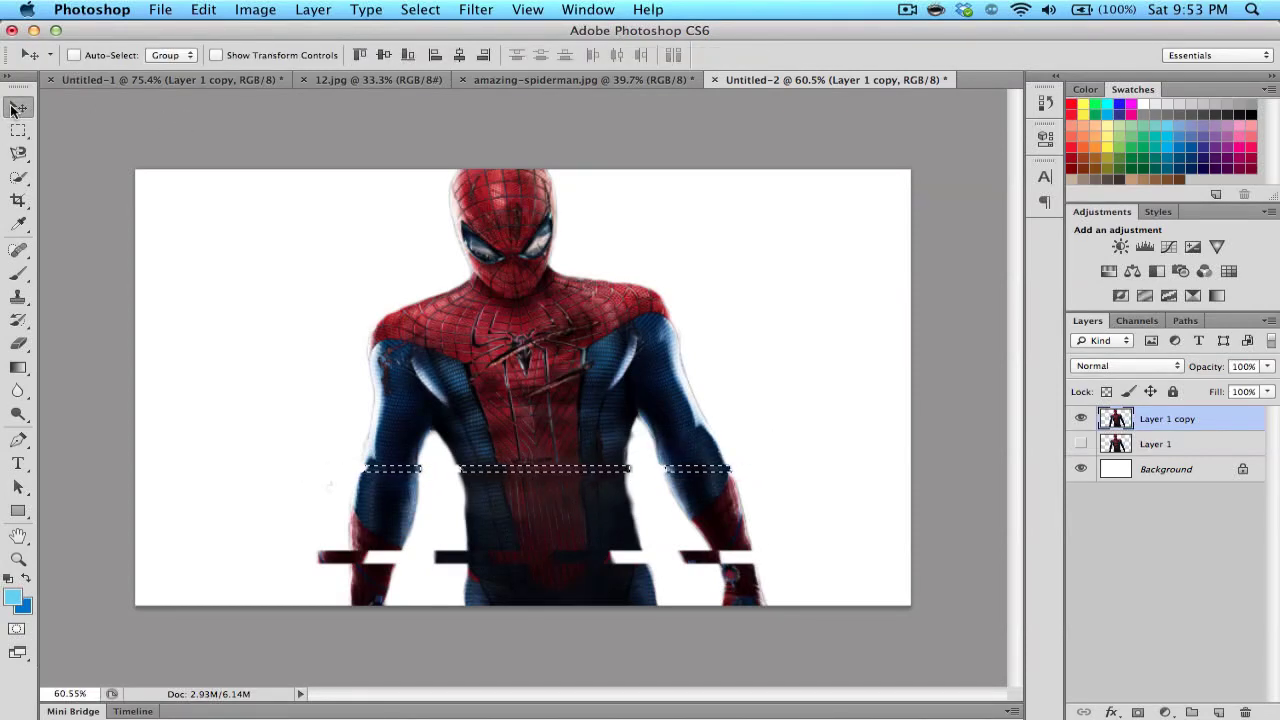
key(Right)
key(Right)
key(Right)
key(Right)
key(Right)
key(Right)
key(Right)
key(Right)
key(Right)
key(Right)
key(Right)
key(Right)
key(Right)
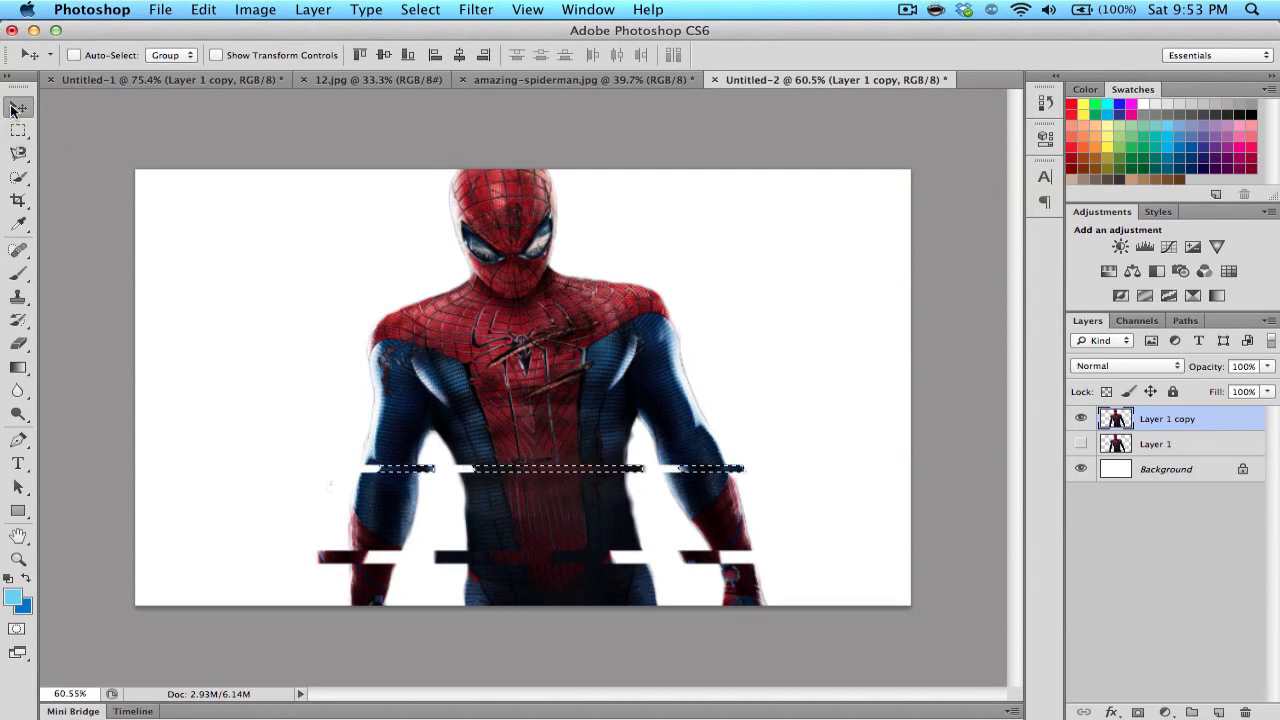
key(Right)
key(Right)
key(Right)
key(Right)
key(Right)
key(Right)
key(Right)
key(Right)
key(Right)
key(Right)
key(Right)
key(Right)
key(Right)
key(Right)
key(Right)
key(Right)
key(Right)
key(Right)
key(Right)
key(Right)
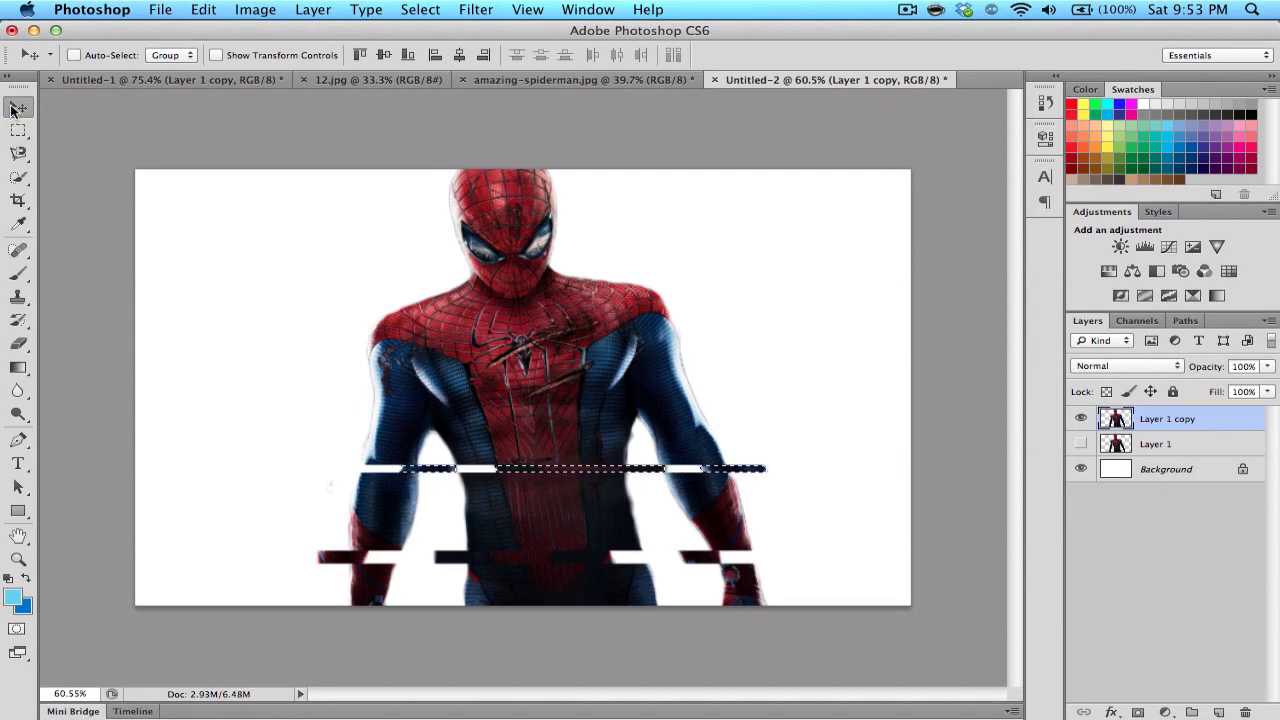
key(Right)
key(Right)
key(Right)
key(Right)
key(Right)
key(Right)
key(Right)
key(Right)
key(Right)
key(Right)
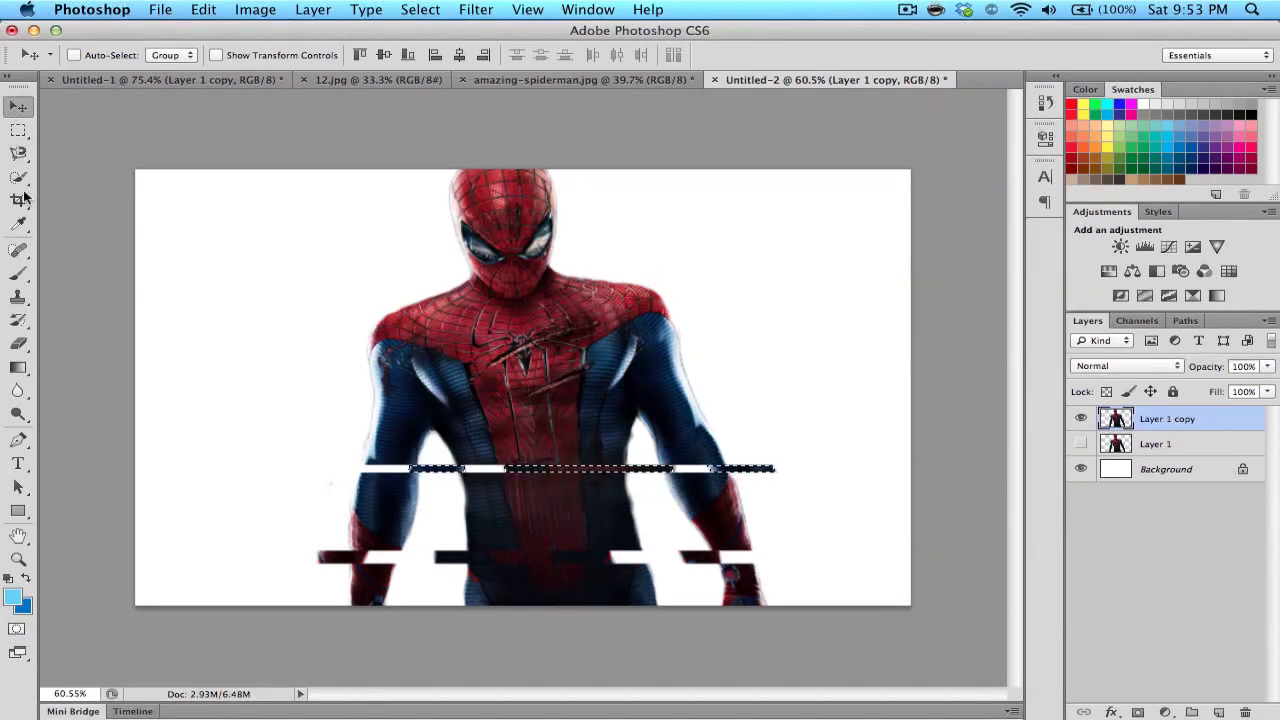
click(18, 130)
click(188, 290)
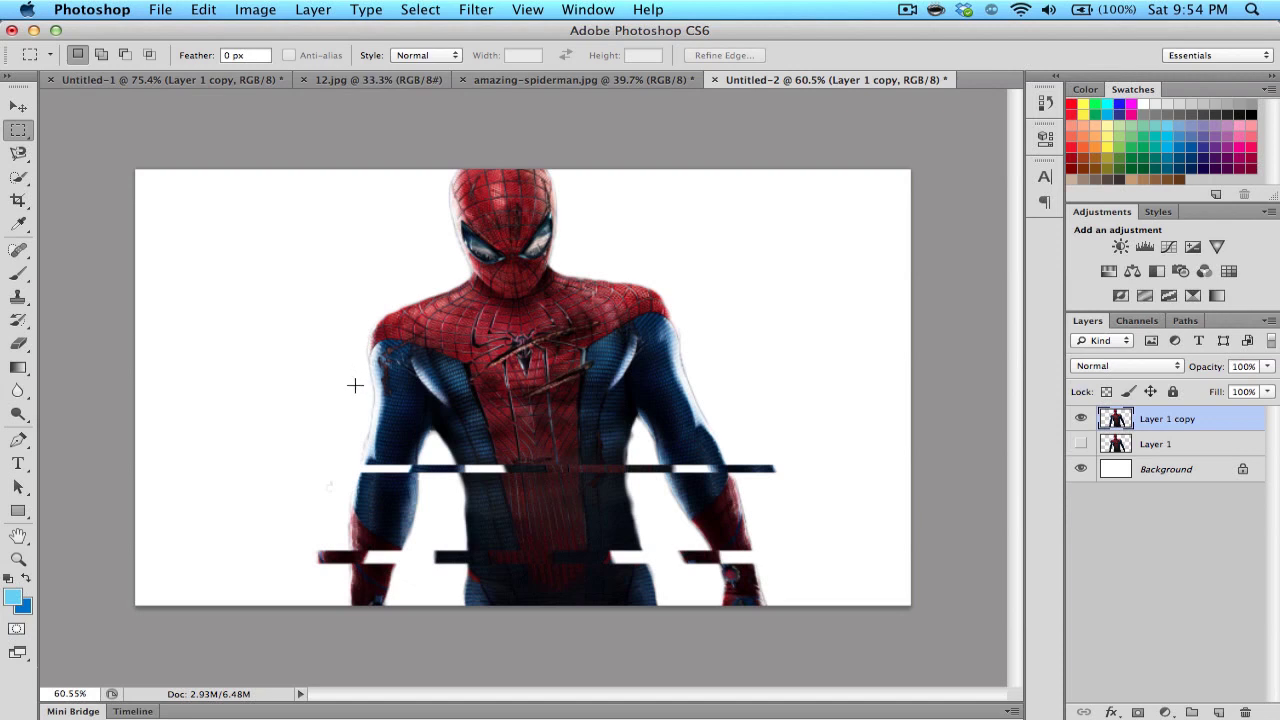
Shift a thin strip across the chest two nudges left and deselect.
drag(360, 392, 746, 405)
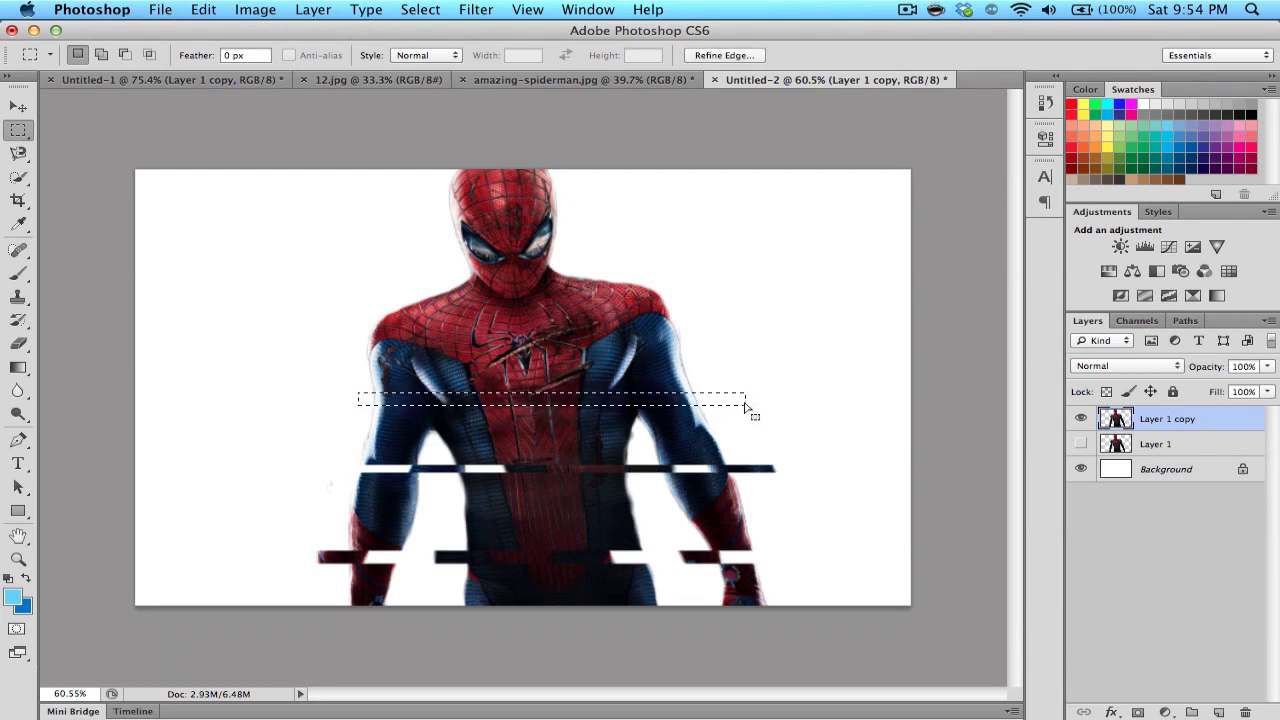
key(v)
key(Left)
key(Left)
key(Left)
key(Left)
key(Left)
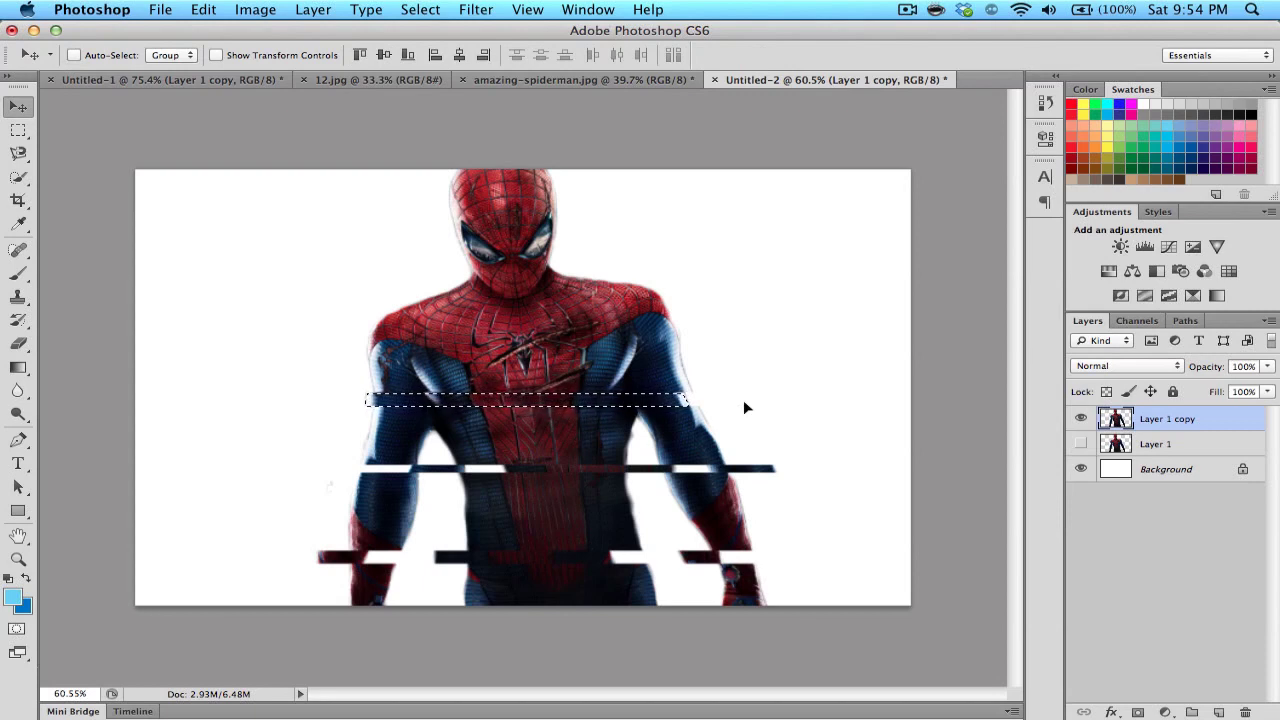
key(Left)
key(Left)
key(Left)
key(Left)
key(Left)
key(Left)
key(Left)
key(Left)
key(Left)
key(Left)
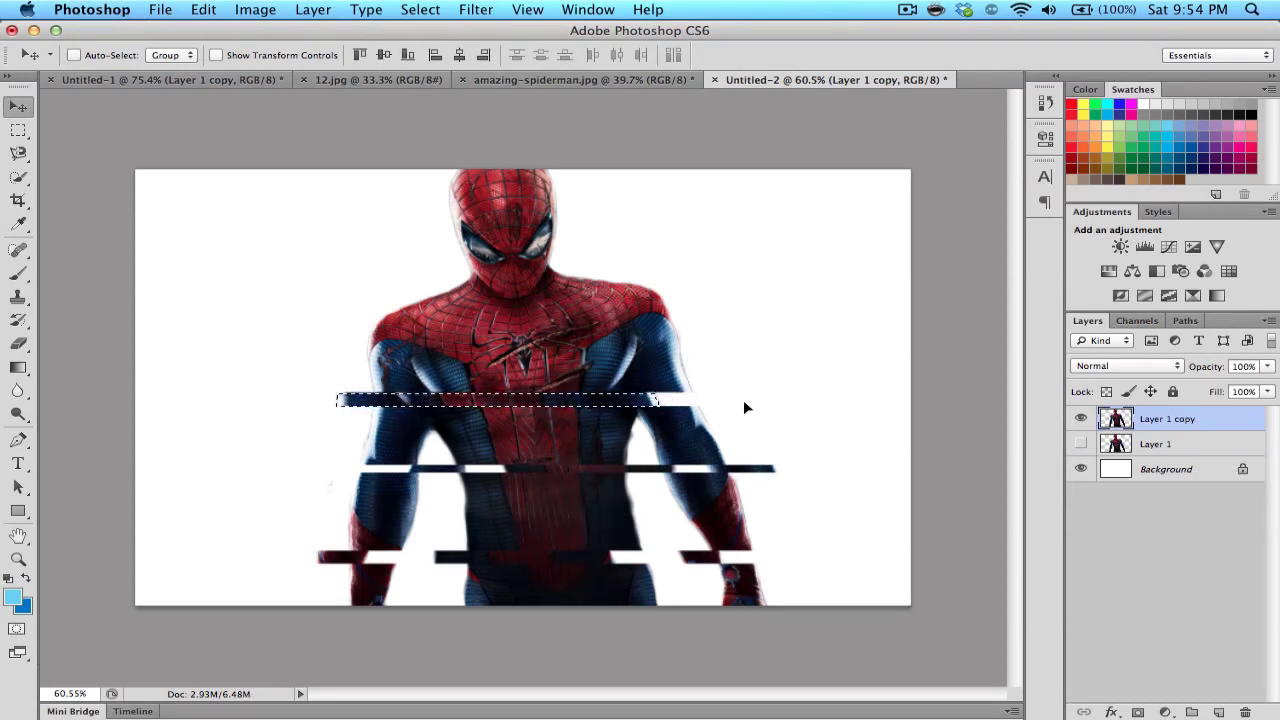
key(m)
key(super+d)
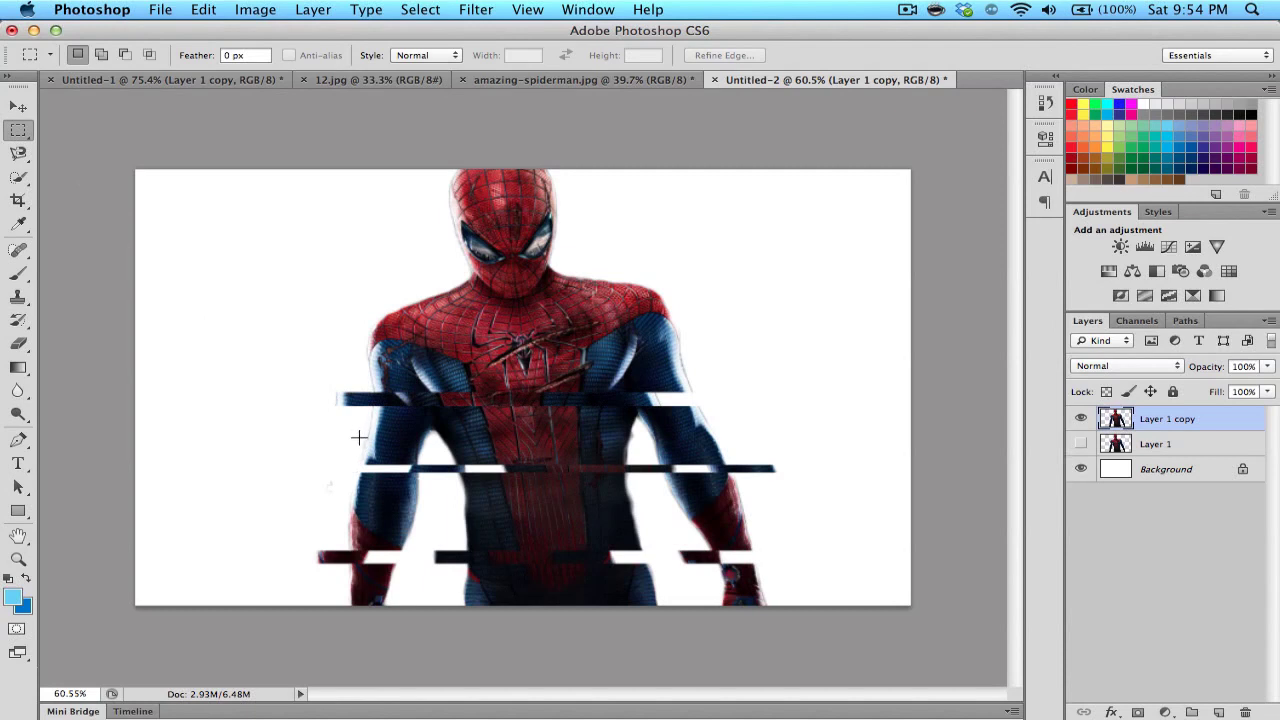
Nudge a short strip on Spider-Man's left side one step left and deselect.
drag(359, 437, 435, 445)
key(v)
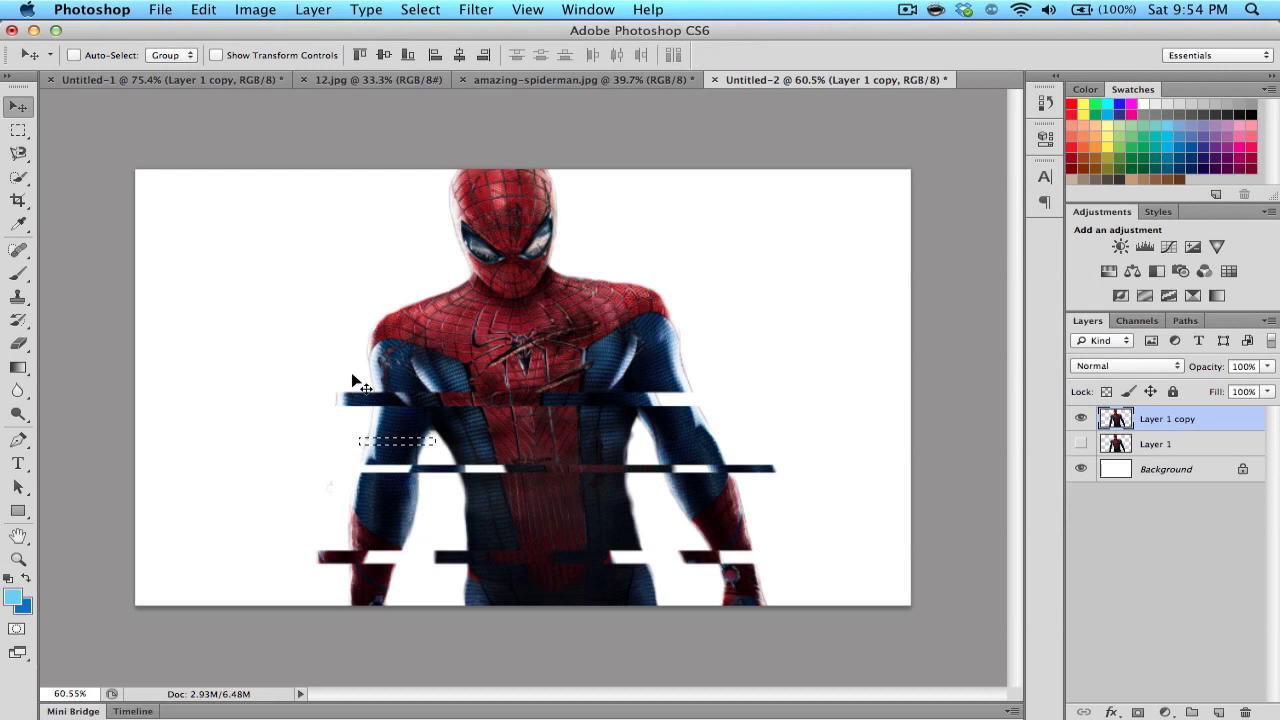
key(Left)
key(Left)
key(Left)
key(Left)
key(Left)
key(Left)
key(Left)
key(Left)
key(Left)
key(Left)
key(Left)
key(Left)
key(Left)
key(Left)
key(Left)
key(Left)
key(Left)
key(Left)
key(Left)
key(Left)
key(Left)
key(Left)
key(Left)
key(Left)
key(Left)
key(Left)
key(Left)
key(Left)
key(Left)
key(Left)
click(18, 130)
click(360, 309)
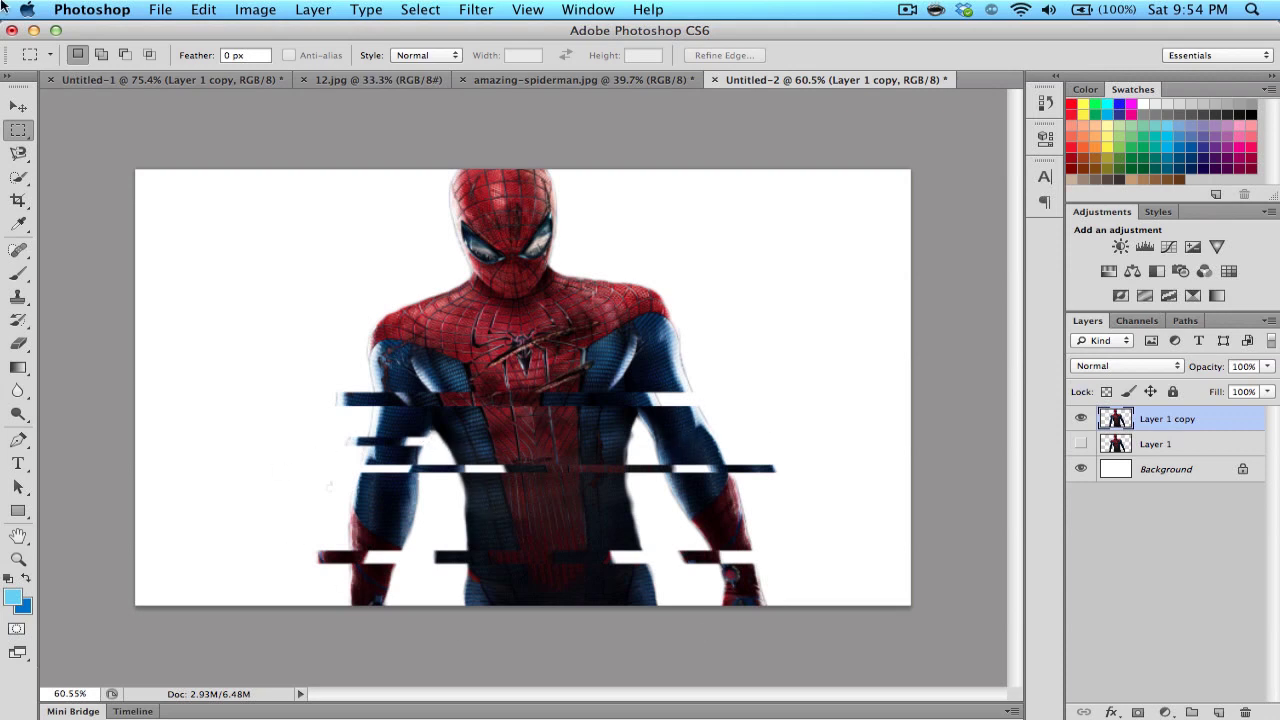
Nudge a thin strip across the right forearm one step right.
drag(670, 510, 765, 518)
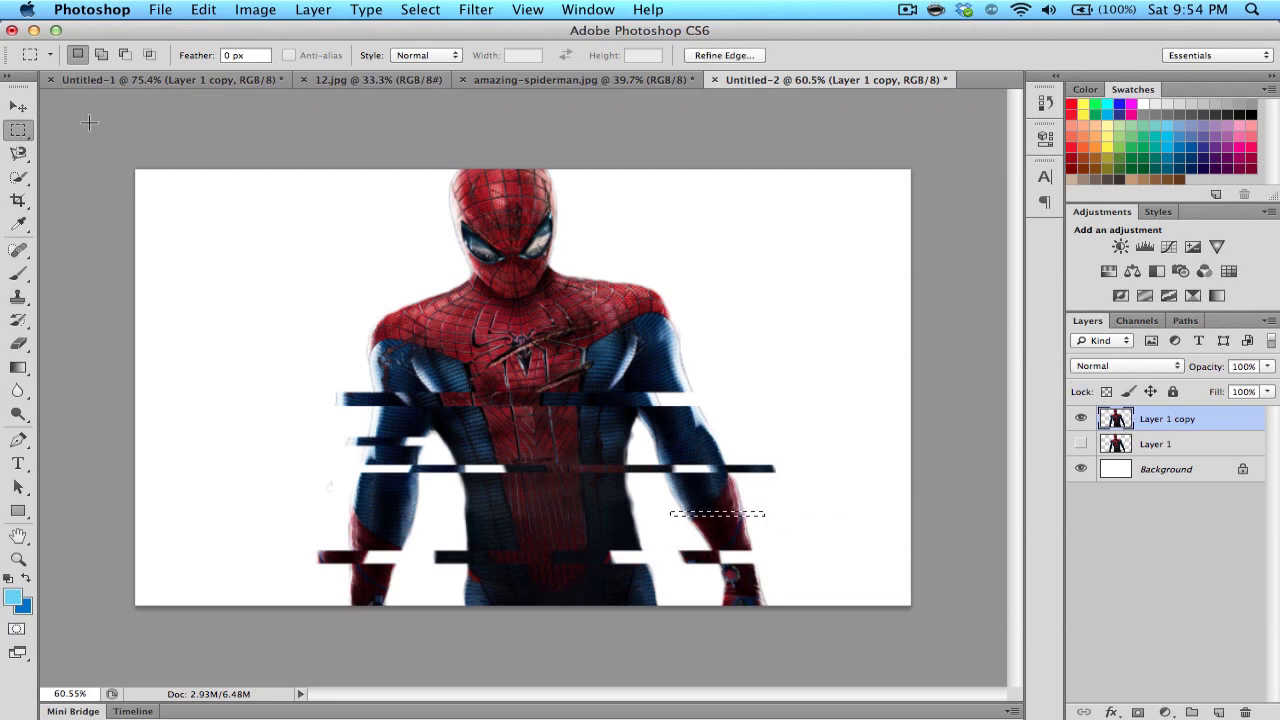
key(v)
key(Right)
key(Right)
key(Right)
key(Right)
key(Right)
key(Right)
key(Right)
key(Right)
key(Right)
key(Right)
key(Right)
key(Right)
key(Right)
key(Right)
key(Right)
key(Right)
key(Right)
key(Right)
key(Right)
key(Right)
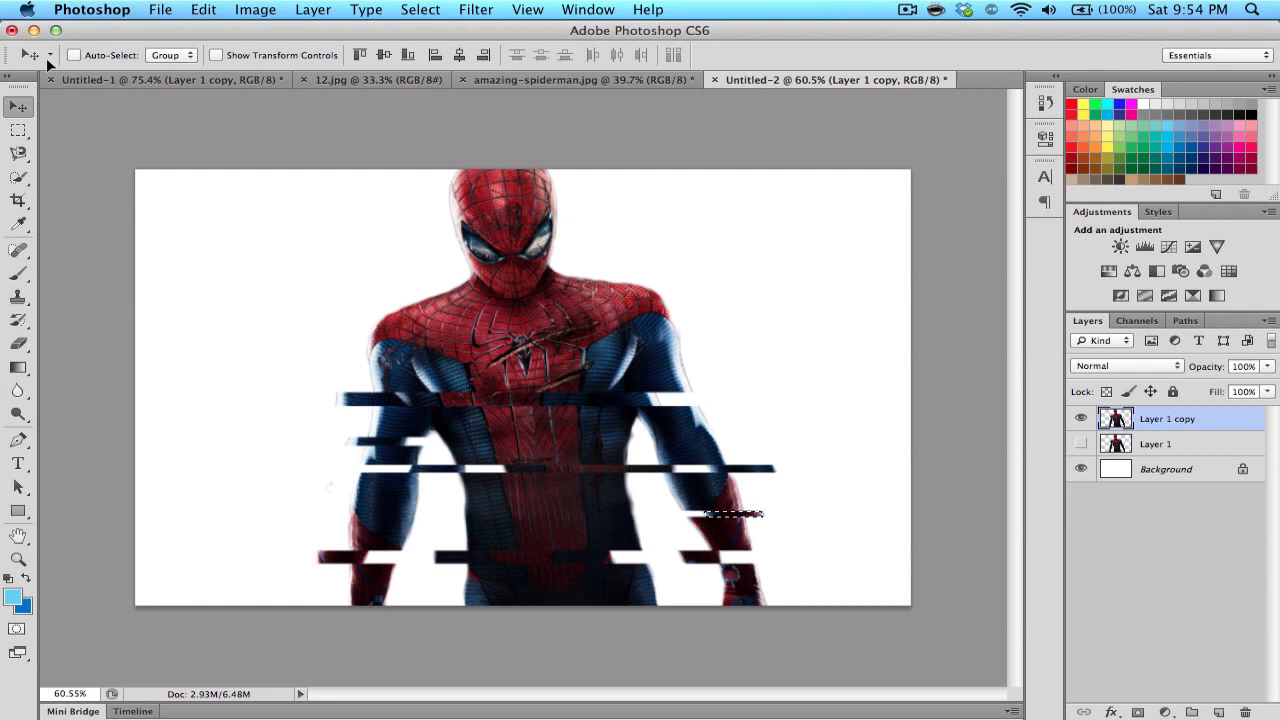
key(m)
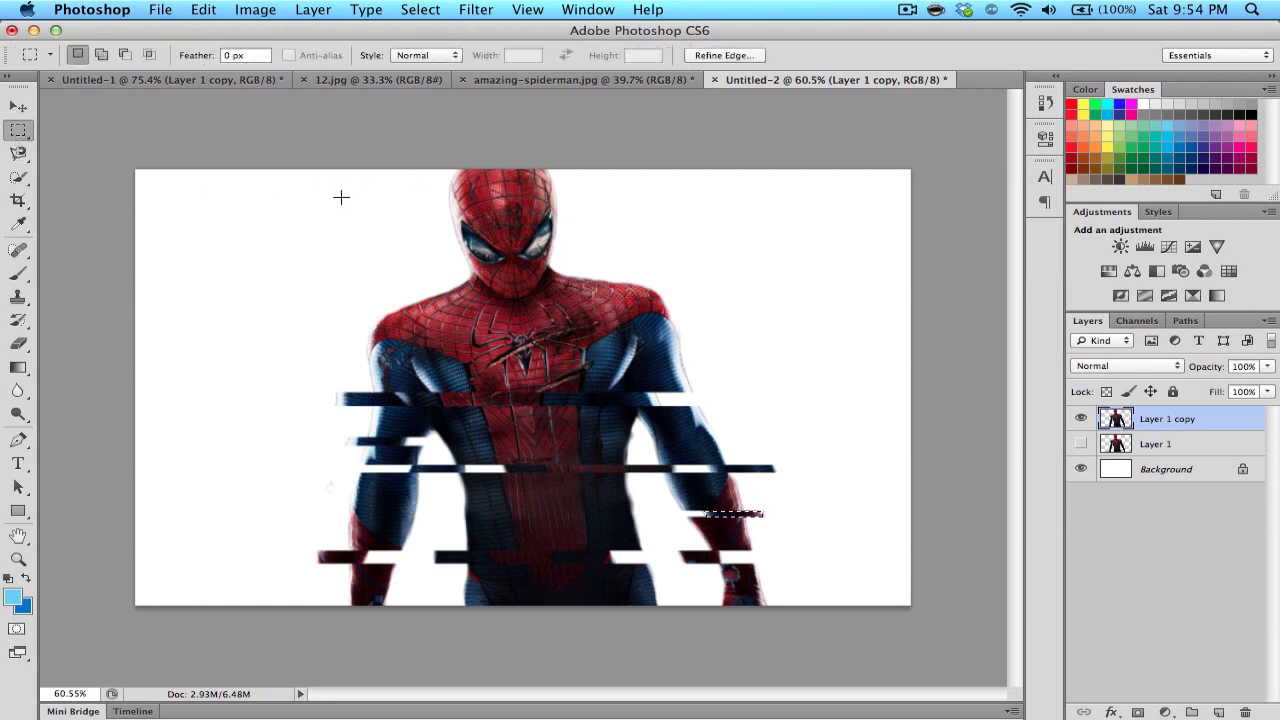
Shift a thin strip across the top of the head two nudges right and deselect.
drag(394, 185, 619, 196)
key(v)
key(Right)
key(Right)
key(Right)
key(Right)
key(Right)
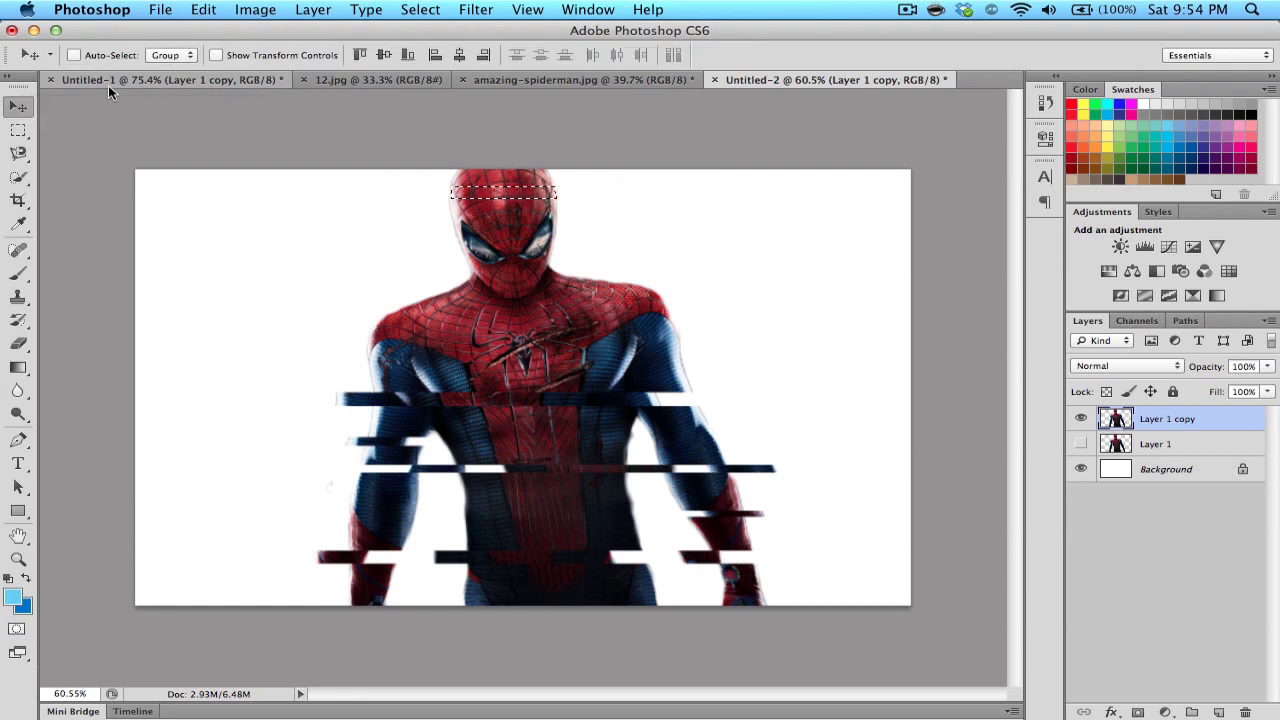
key(Right)
key(Right)
key(Right)
key(Right)
key(Right)
key(Right)
key(Right)
key(Right)
key(Right)
key(Right)
key(Right)
key(Right)
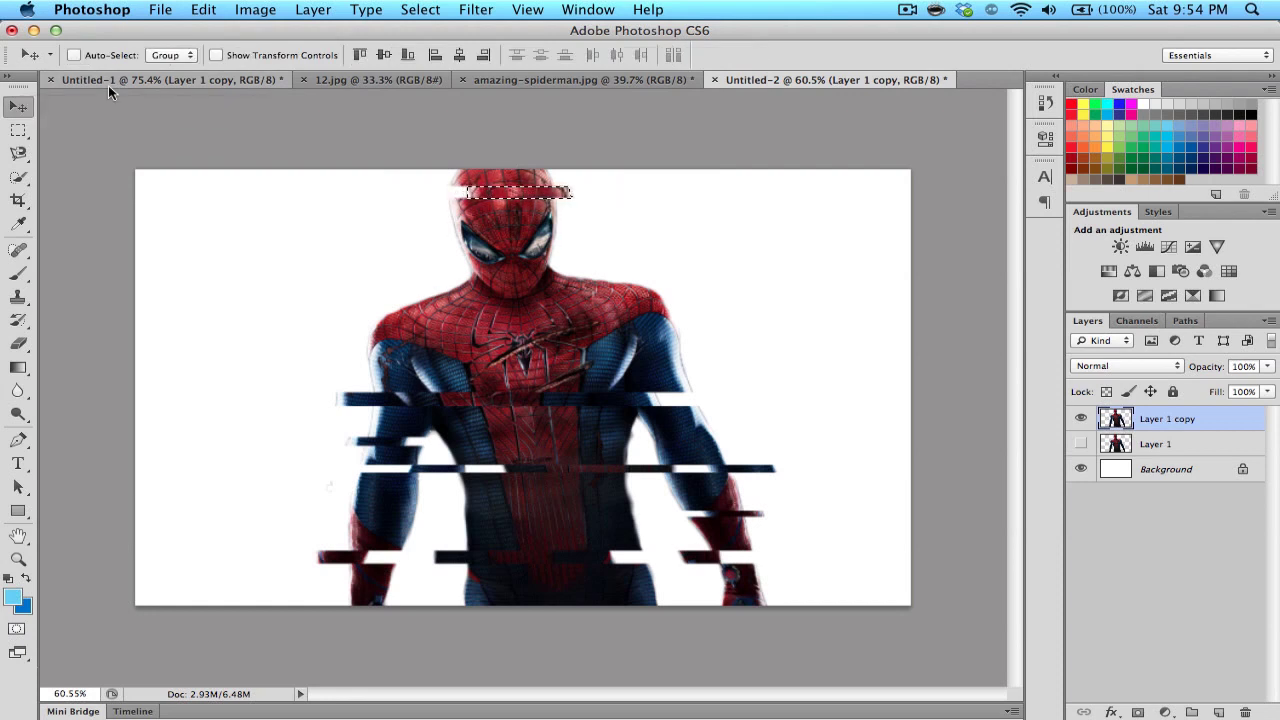
click(18, 130)
click(222, 217)
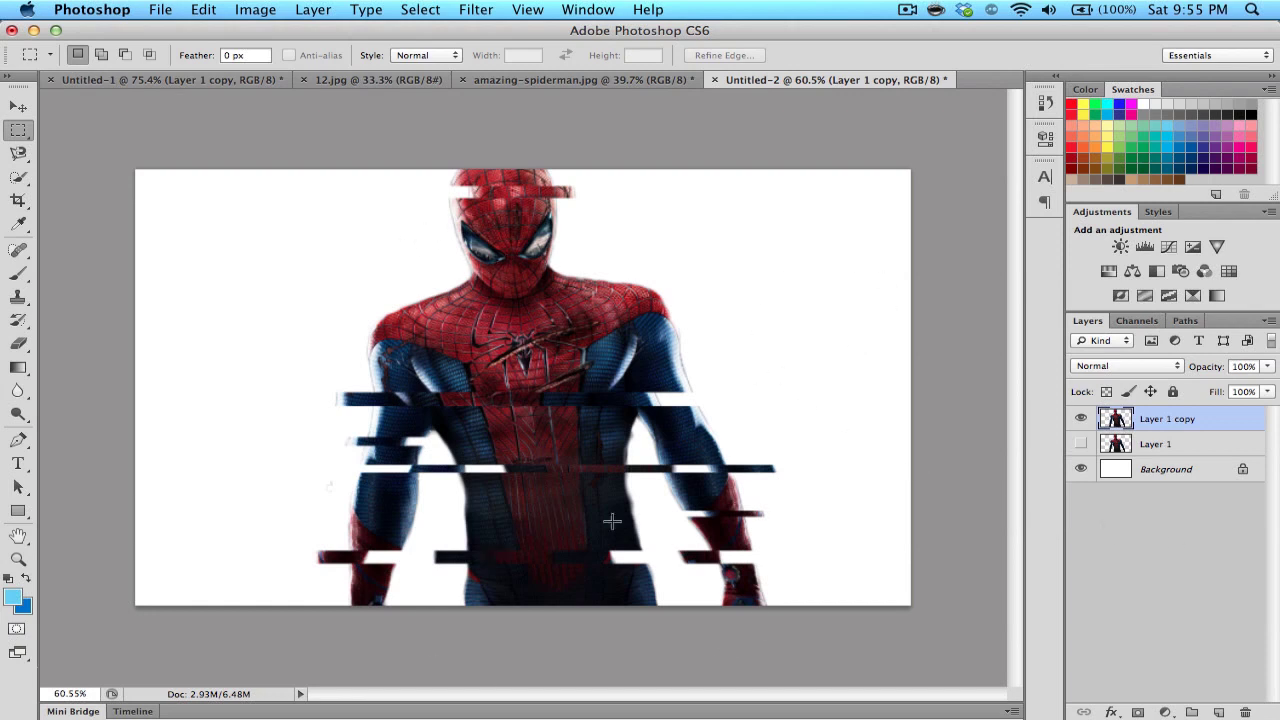
Create another blank 1280×800 document, Untitled-3.
click(148, 9)
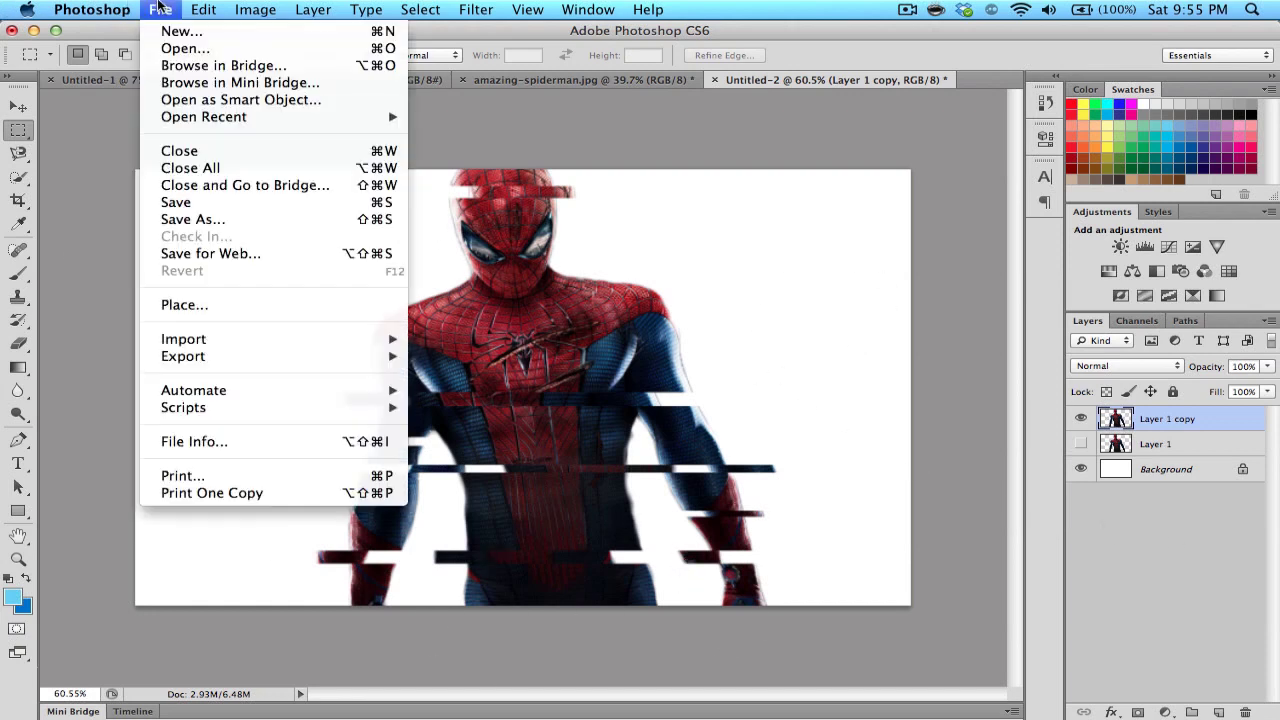
click(186, 31)
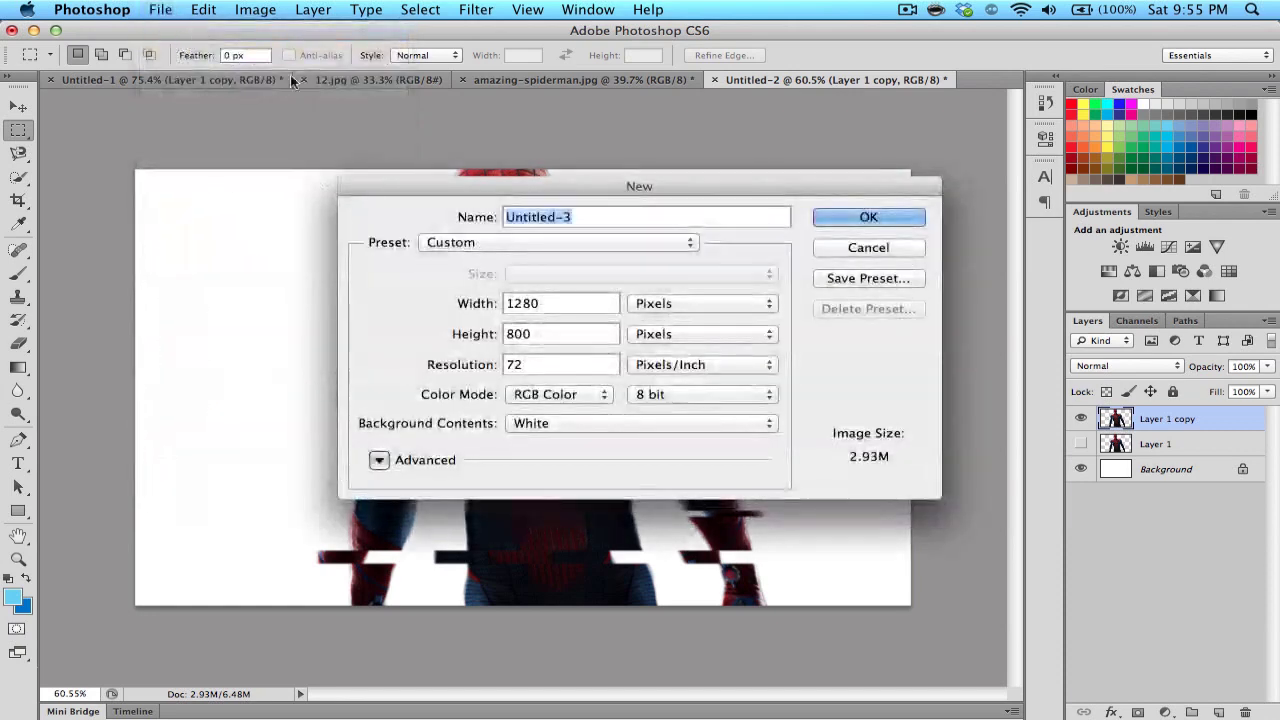
click(866, 210)
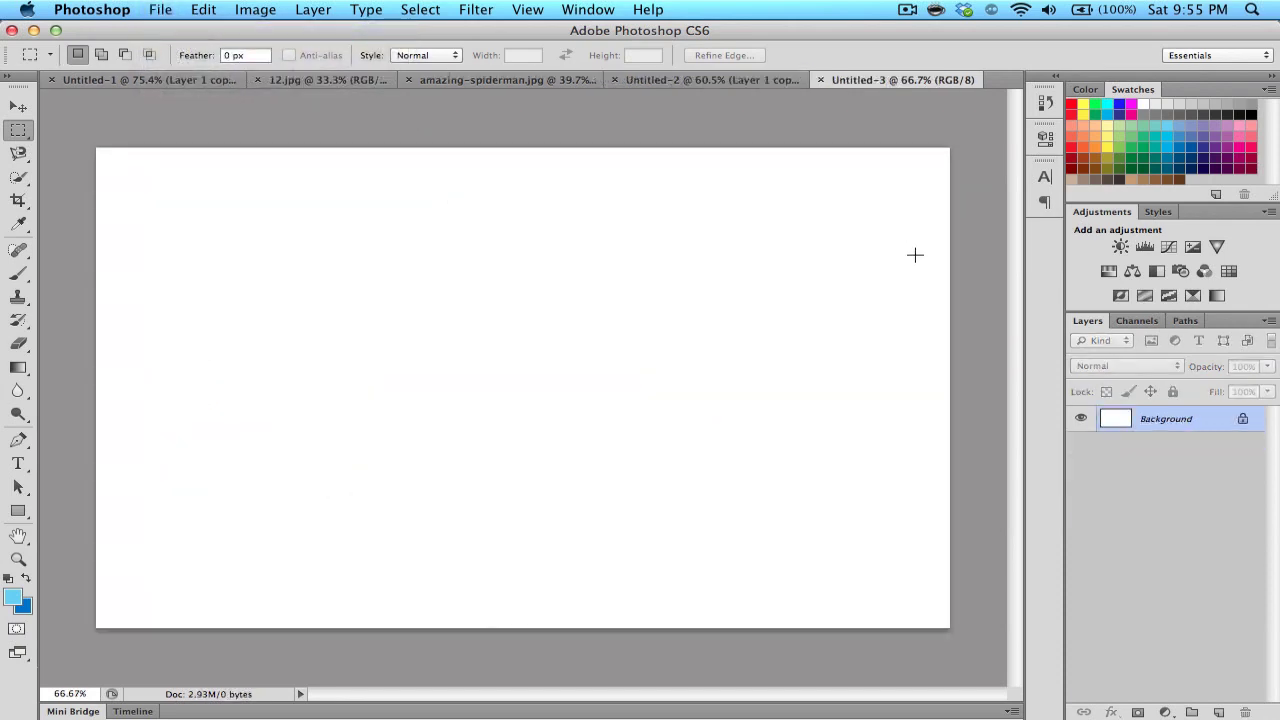
Type 'GLITCH' on the canvas and set a blue text colour.
click(18, 463)
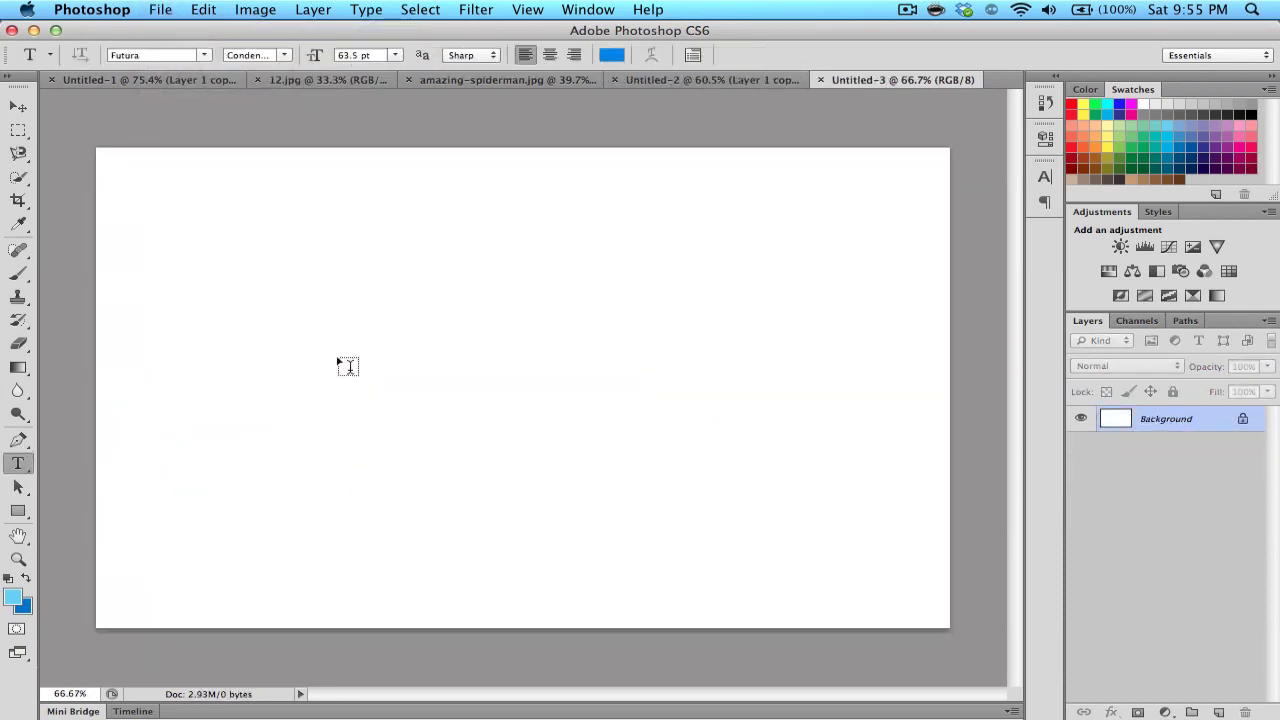
click(337, 414)
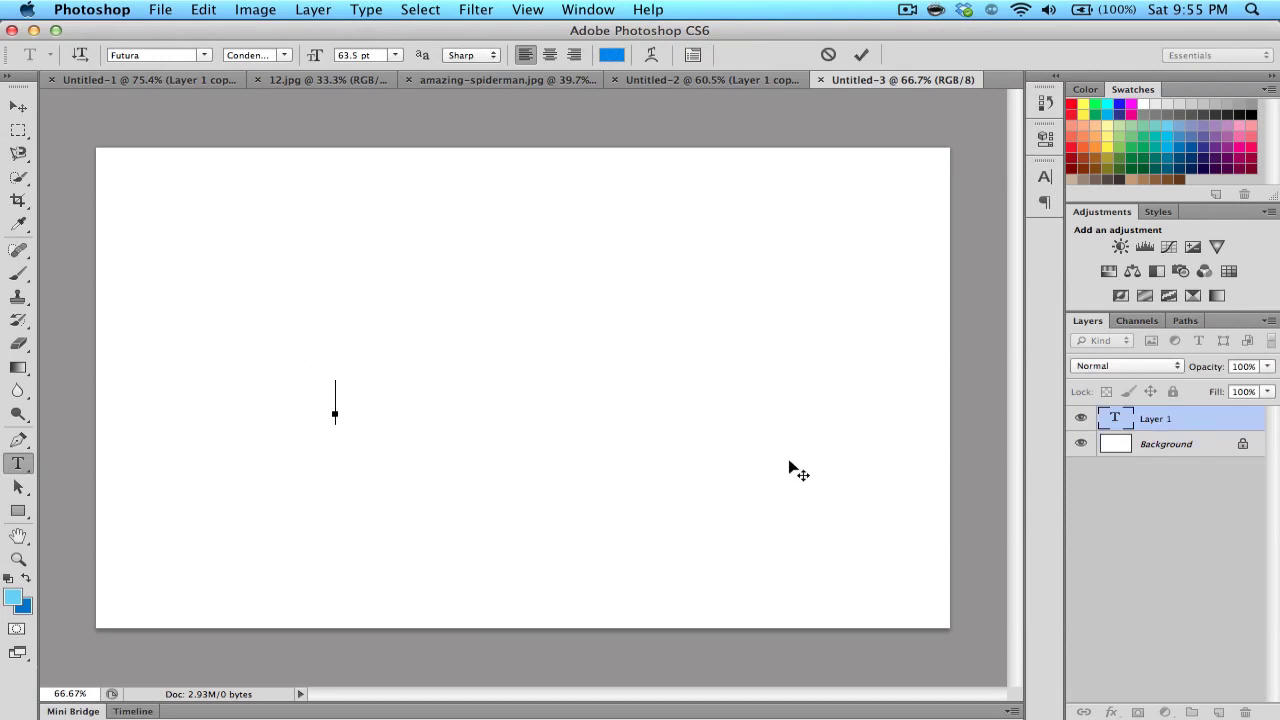
text(GLIT)
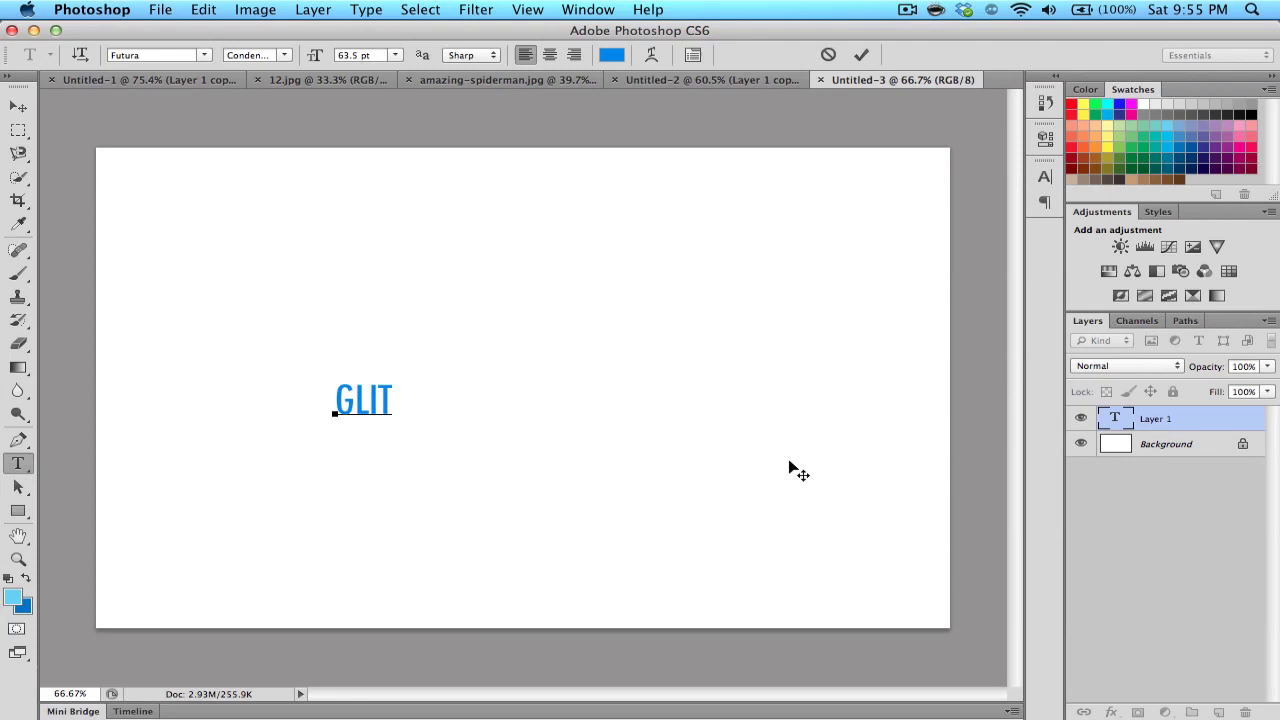
text(CH)
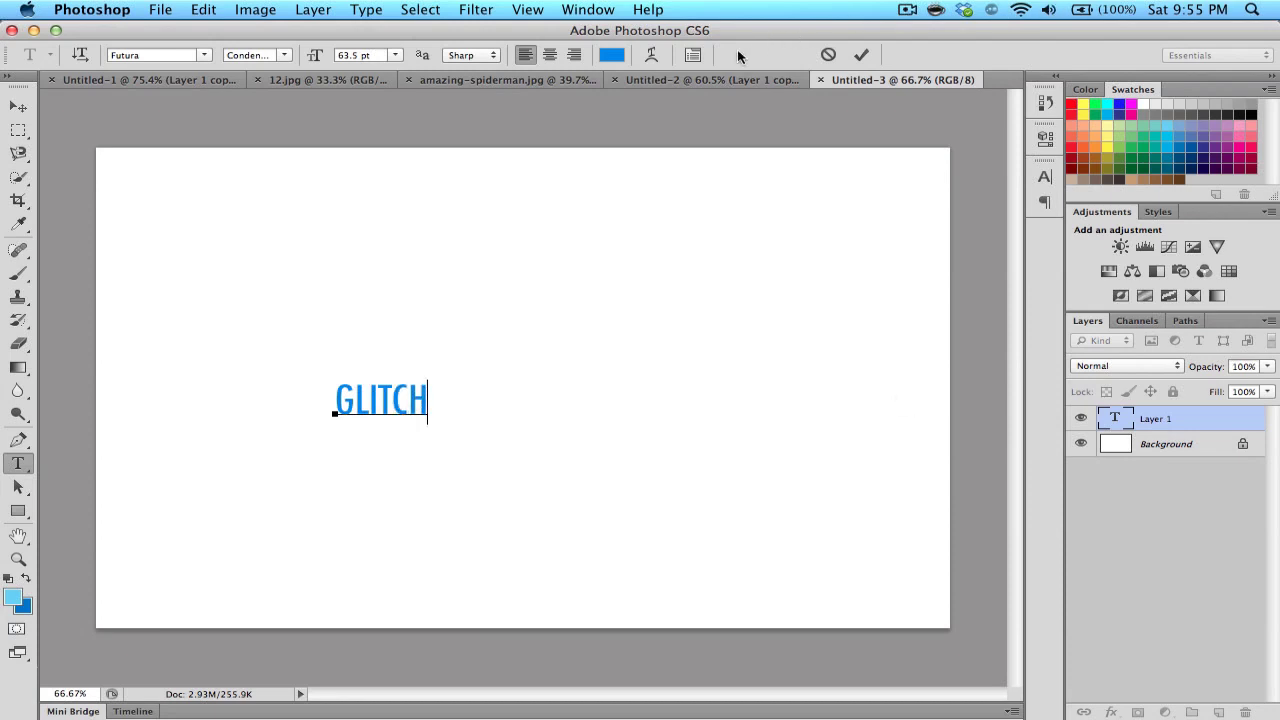
click(611, 54)
click(866, 278)
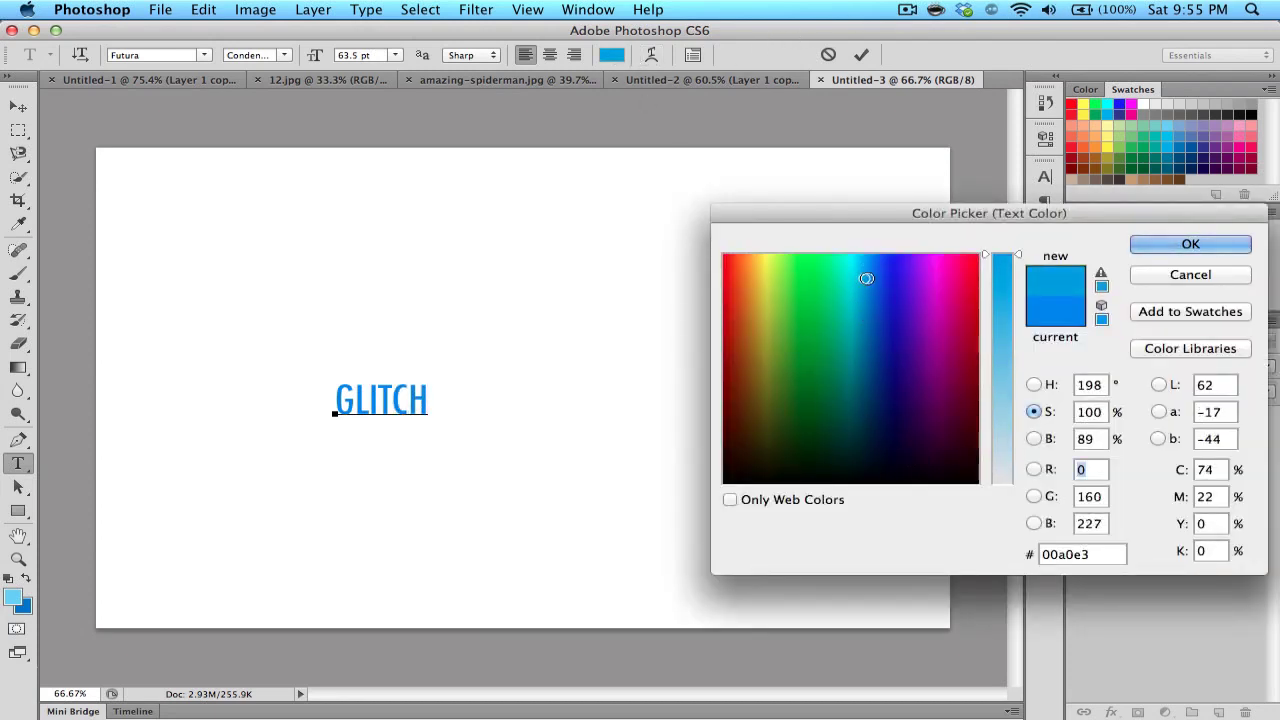
drag(866, 278, 893, 287)
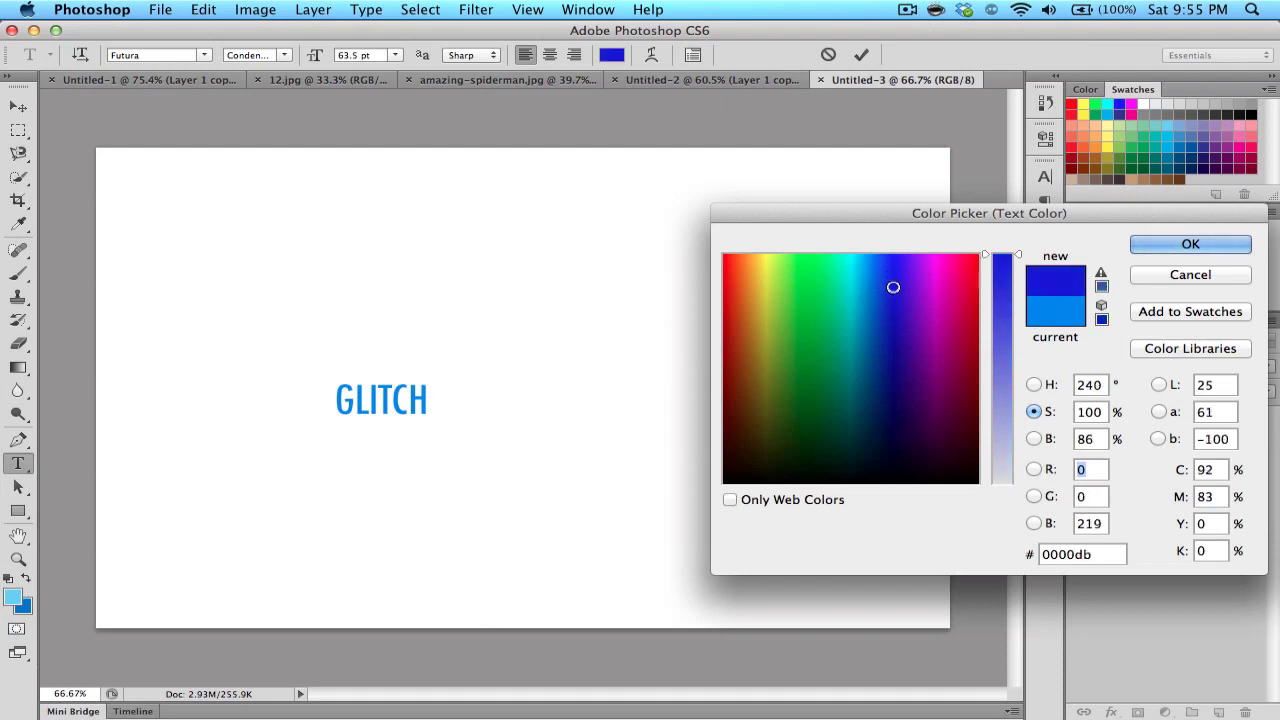
click(1161, 248)
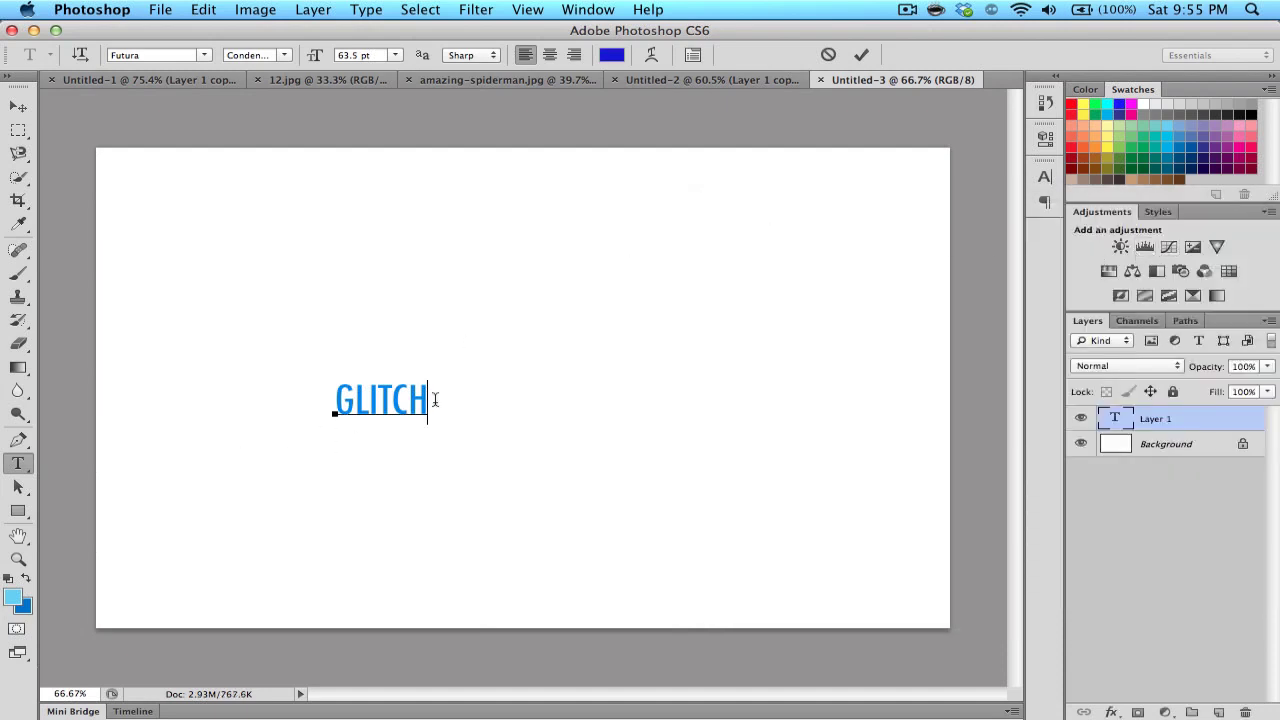
Recolour the whole GLITCH word a deeper blue and commit the text.
double_click(424, 390)
click(611, 54)
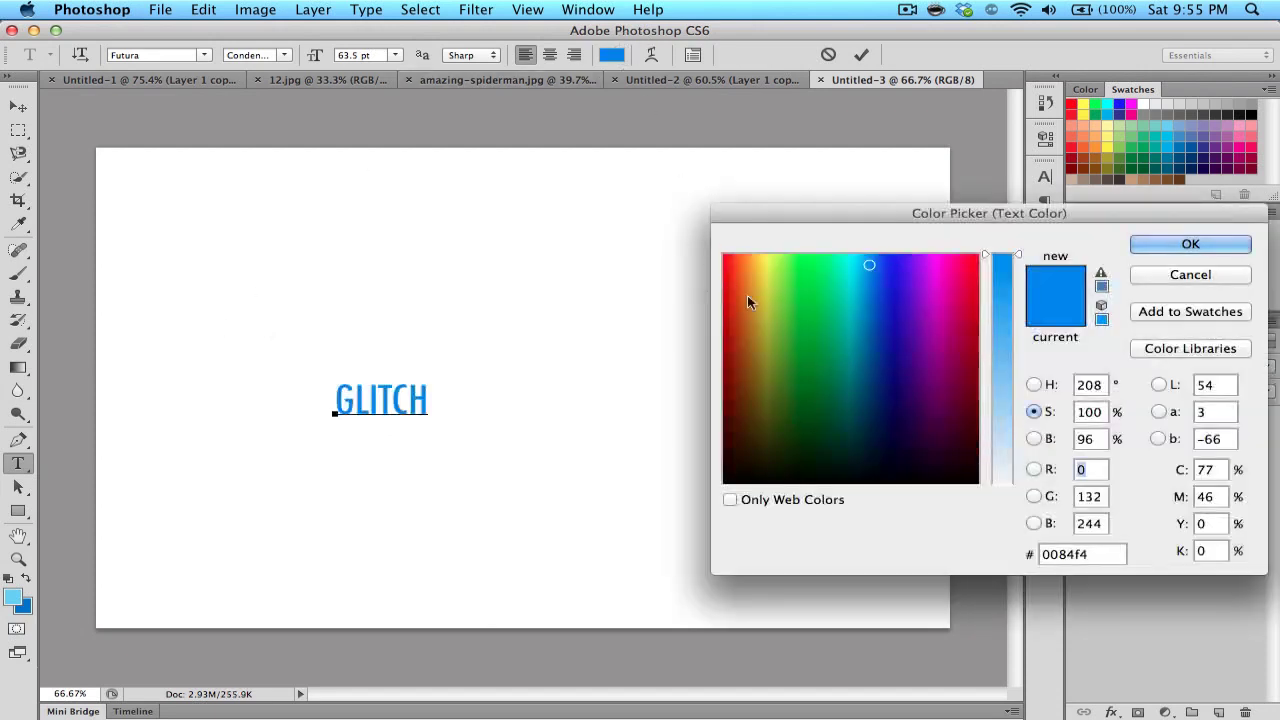
drag(860, 268, 874, 277)
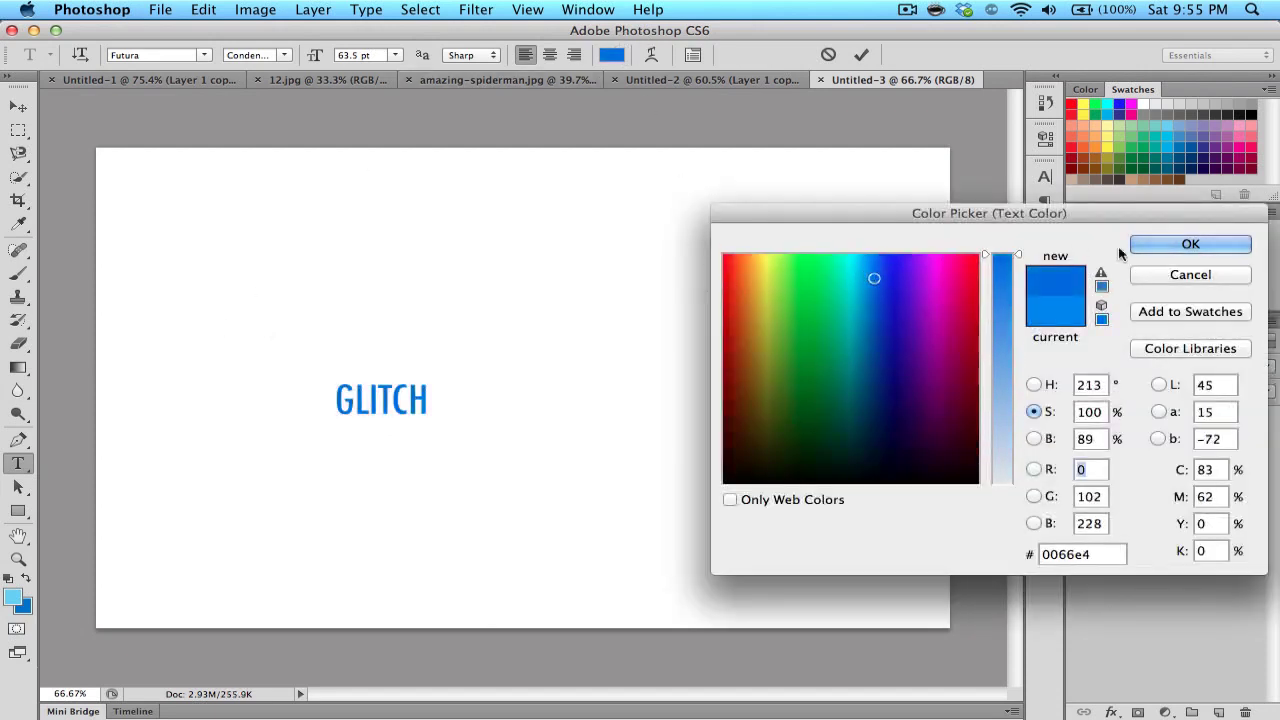
click(1196, 246)
click(18, 105)
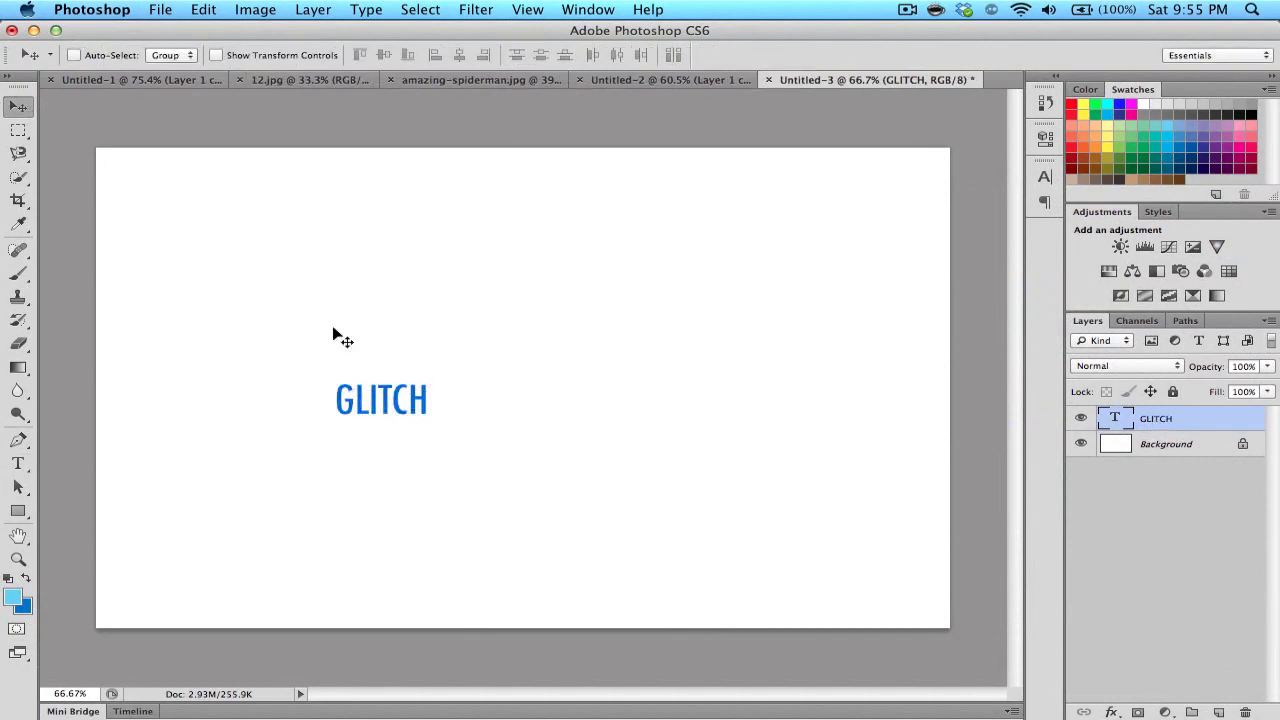
Enlarge the GLITCH text about five times and move it to the canvas centre.
drag(544, 372, 271, 252)
key(ctrl+t)
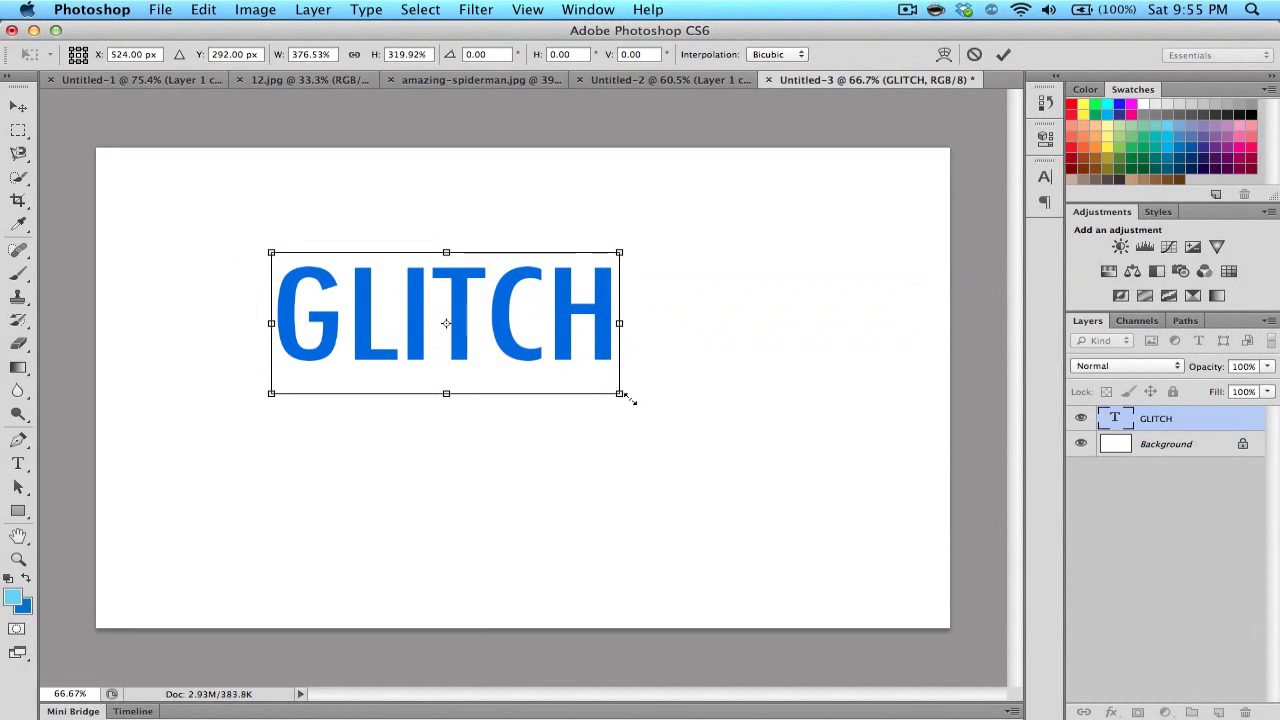
drag(626, 397, 756, 438)
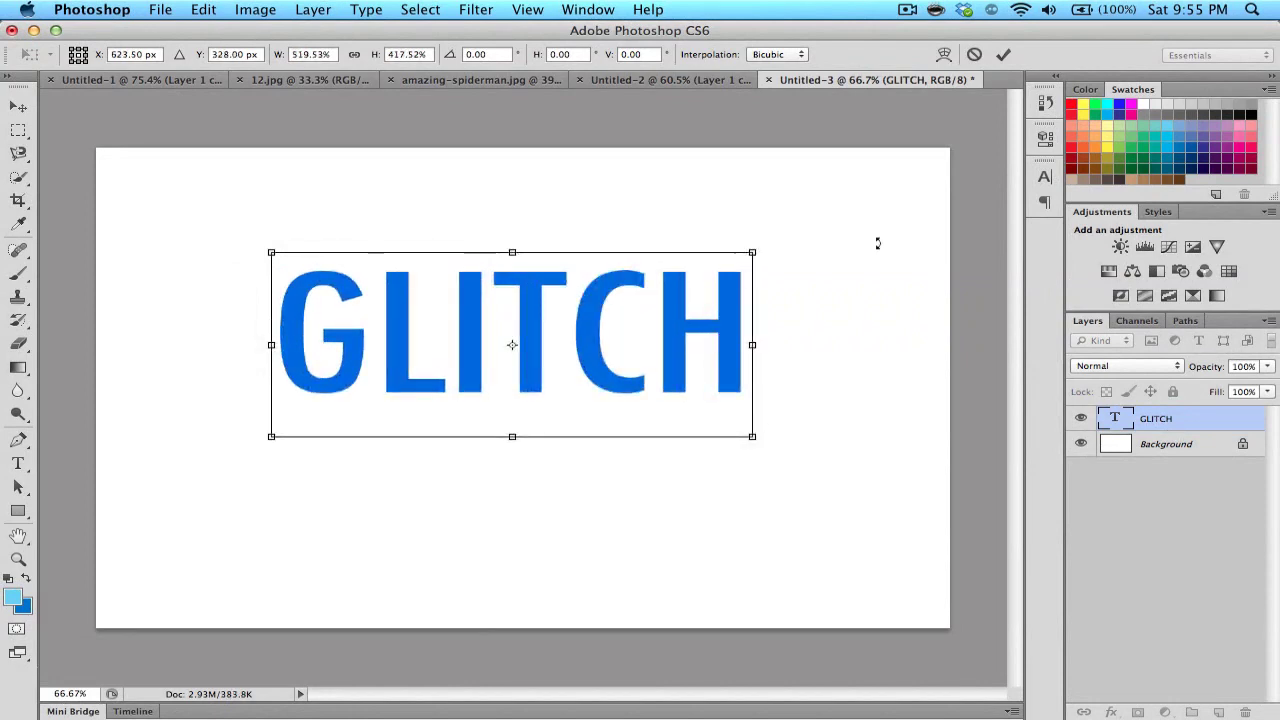
click(1003, 55)
drag(396, 283, 413, 309)
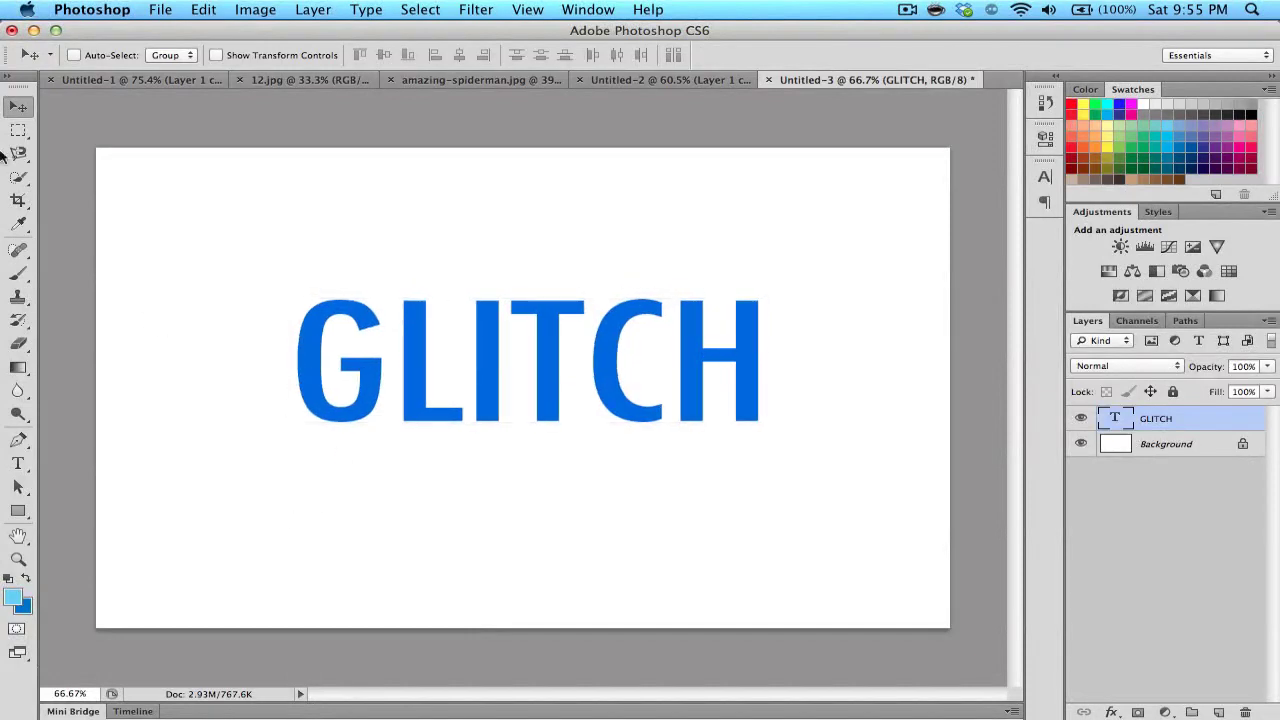
Rasterize the GLITCH type layer into pixels via Layer > Rasterize > Type.
click(318, 8)
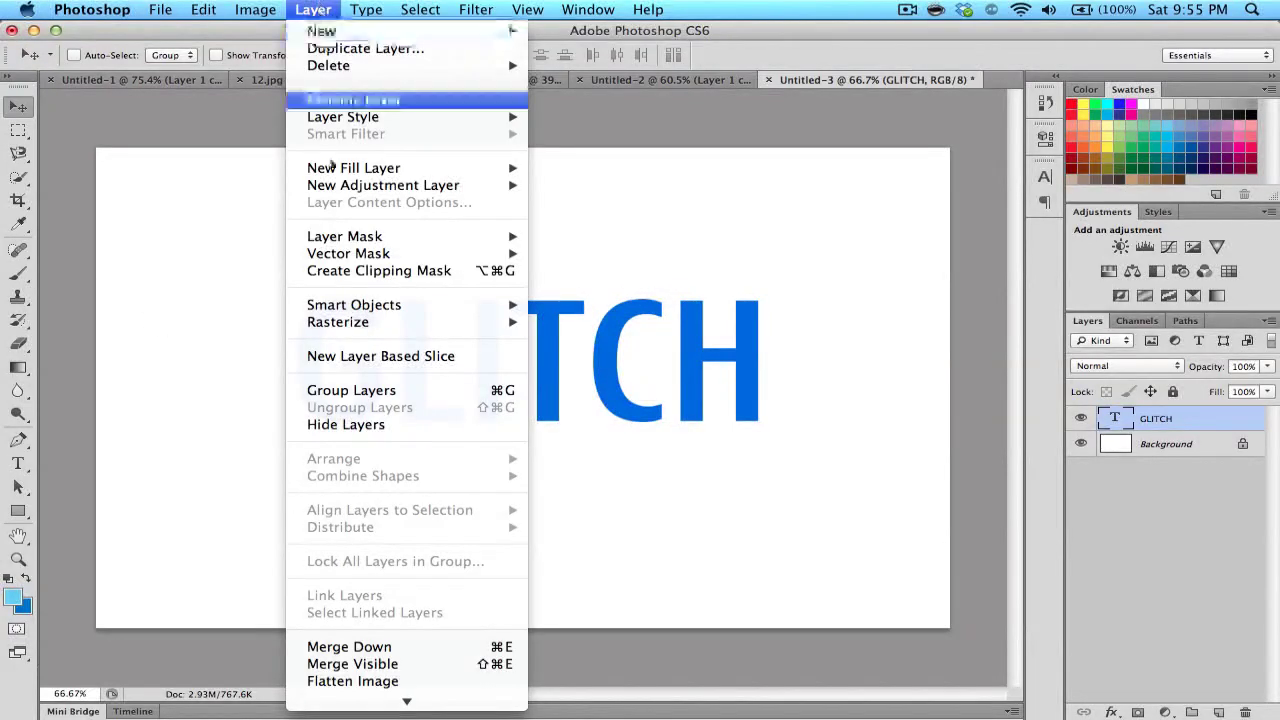
mouse_move(369, 324)
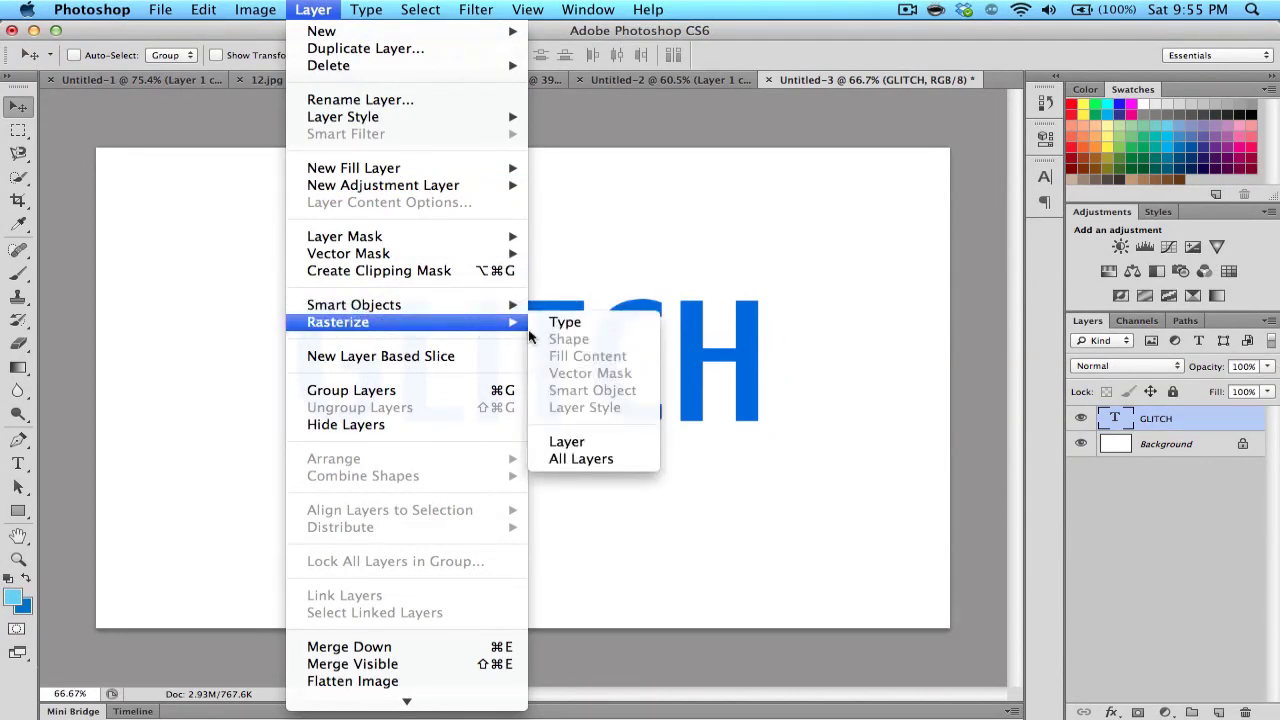
click(562, 322)
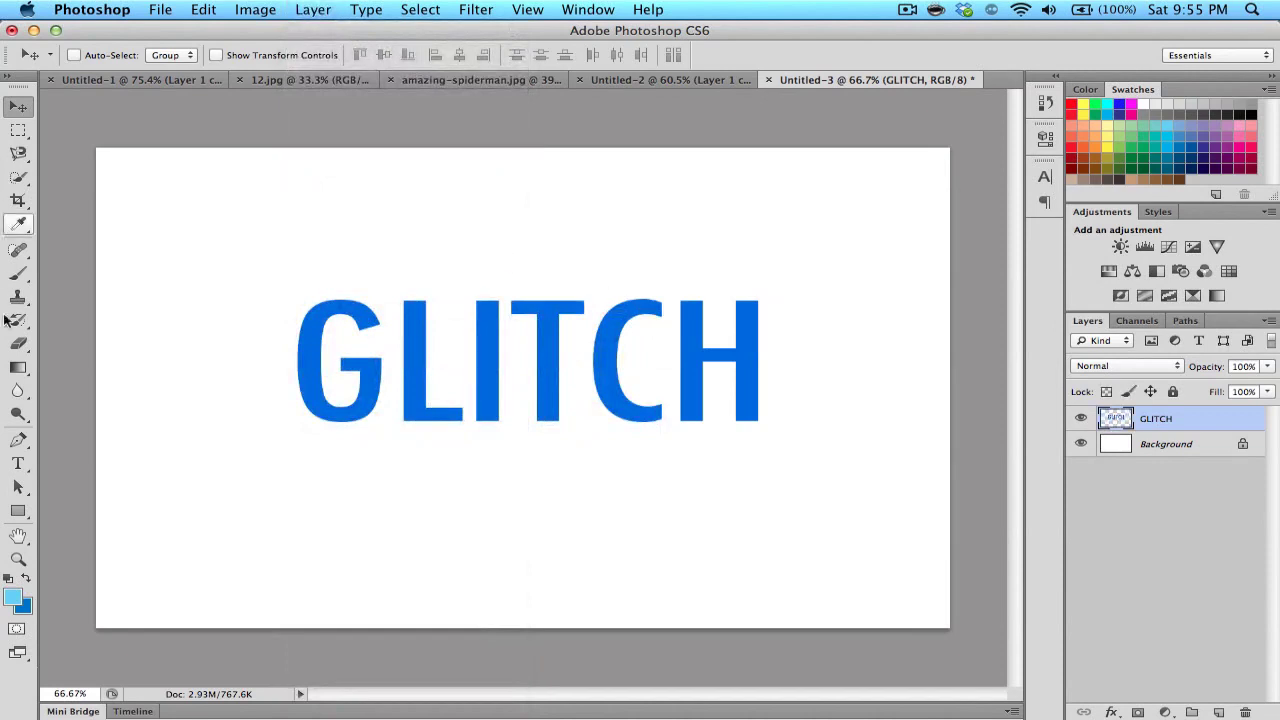
click(20, 131)
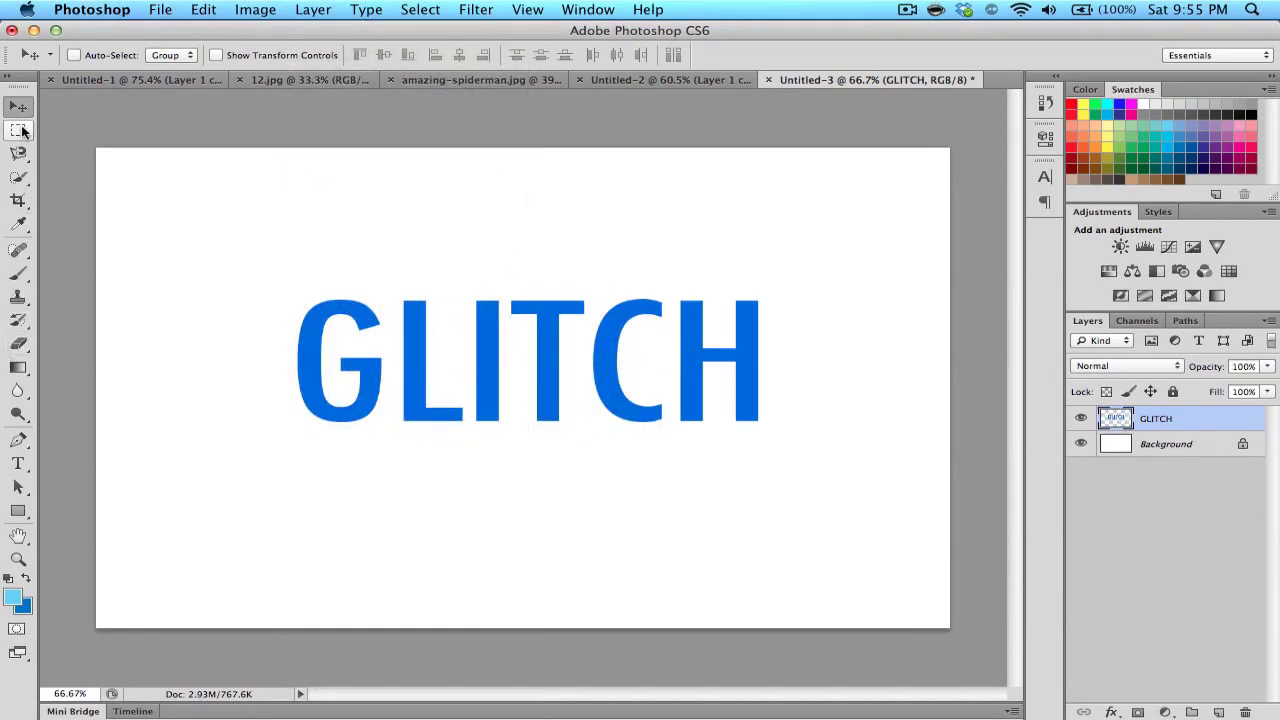
Select a thin strip across the tops of the GLITCH letters and nudge it left.
click(20, 131)
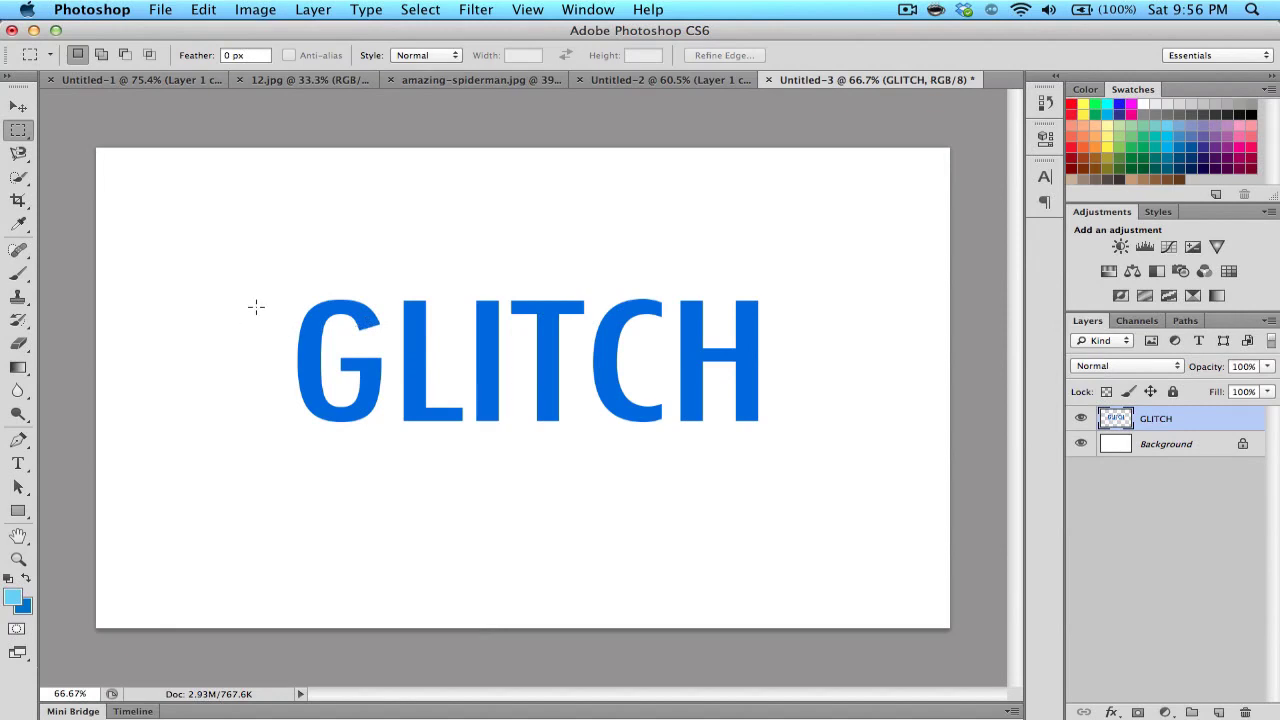
drag(258, 307, 636, 312)
click(259, 364)
drag(277, 298, 790, 307)
click(28, 114)
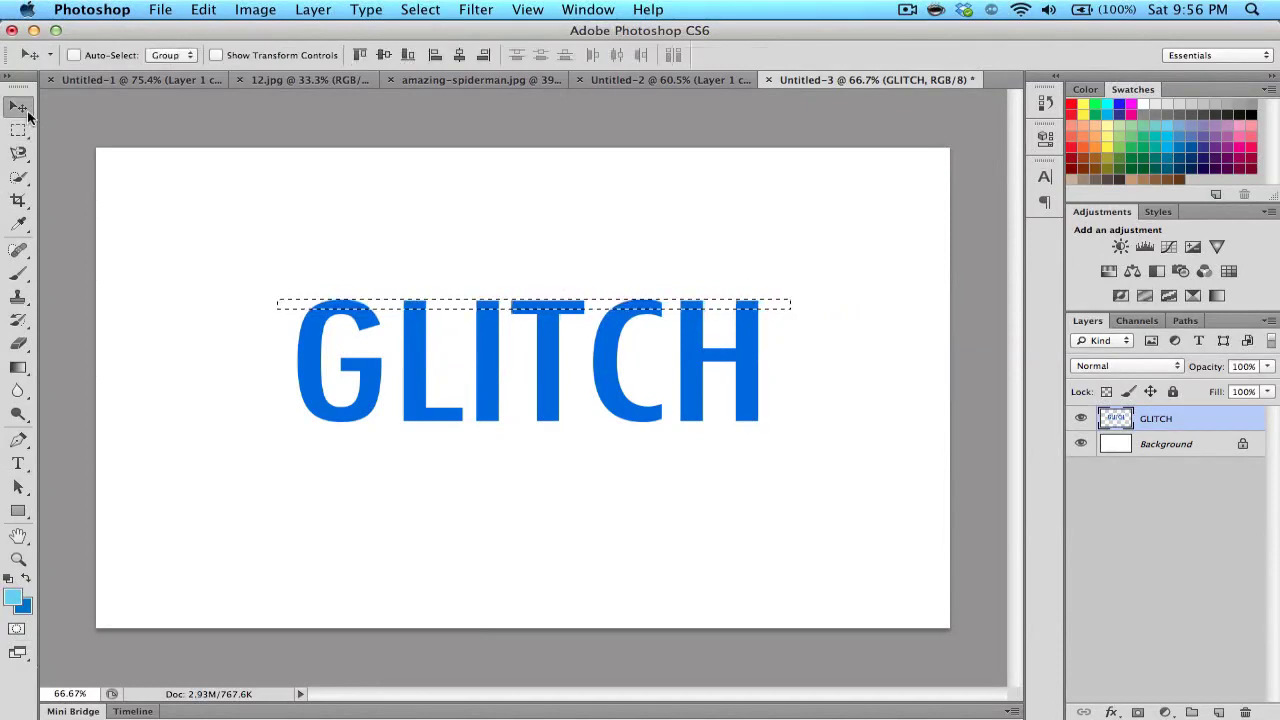
key(Right)
key(Left)
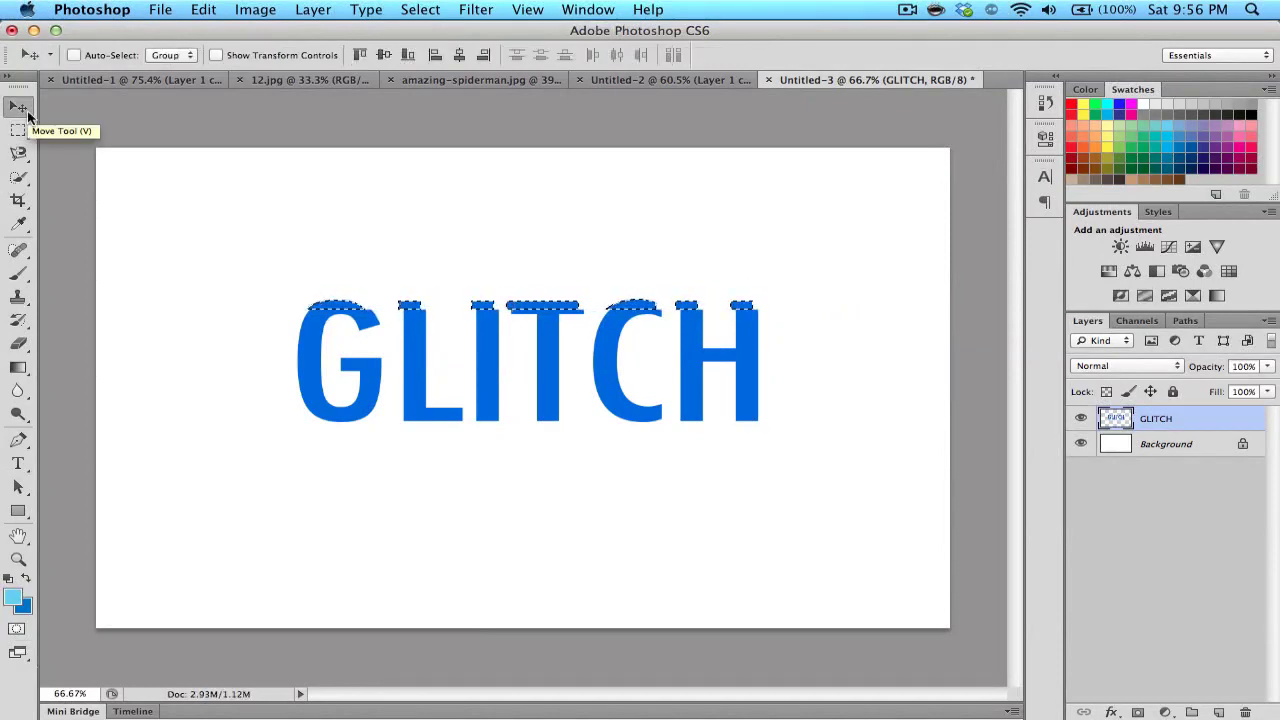
key(Left)
key(Left)
key(Left)
key(Left)
key(Left)
key(Left)
key(Left)
key(Left)
key(Left)
key(Left)
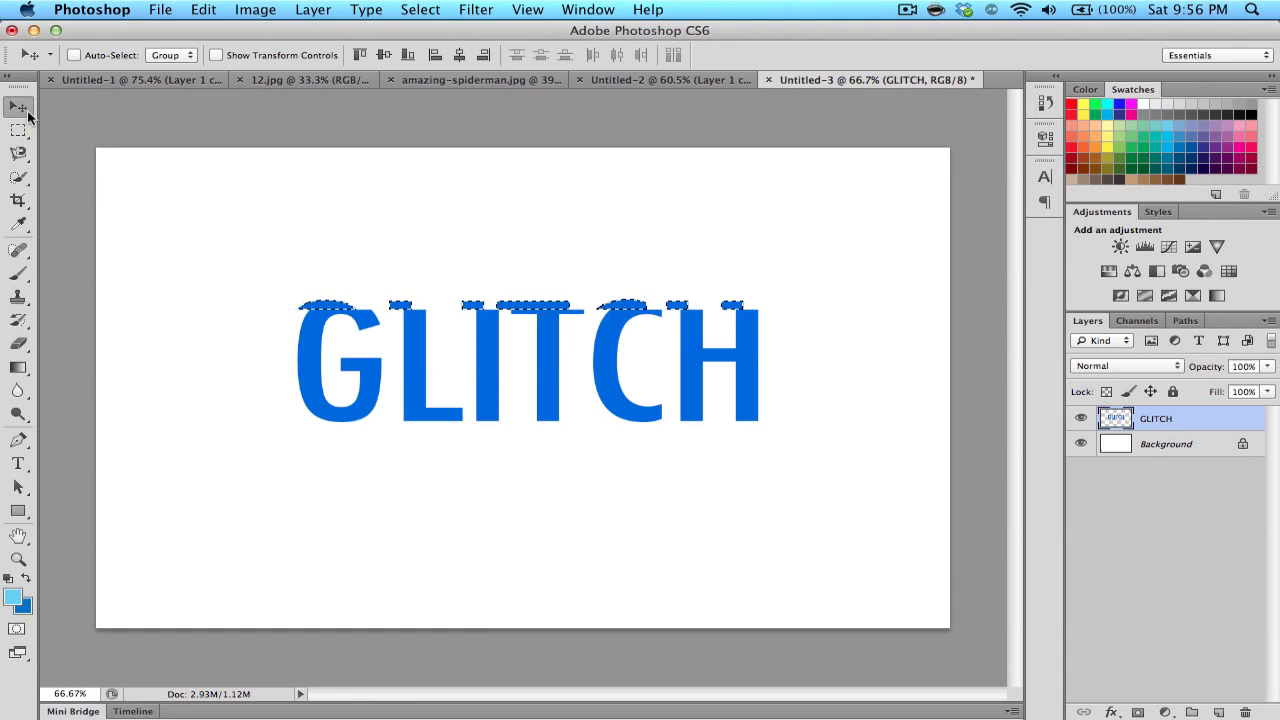
key(Left)
key(Left)
key(Left)
key(Left)
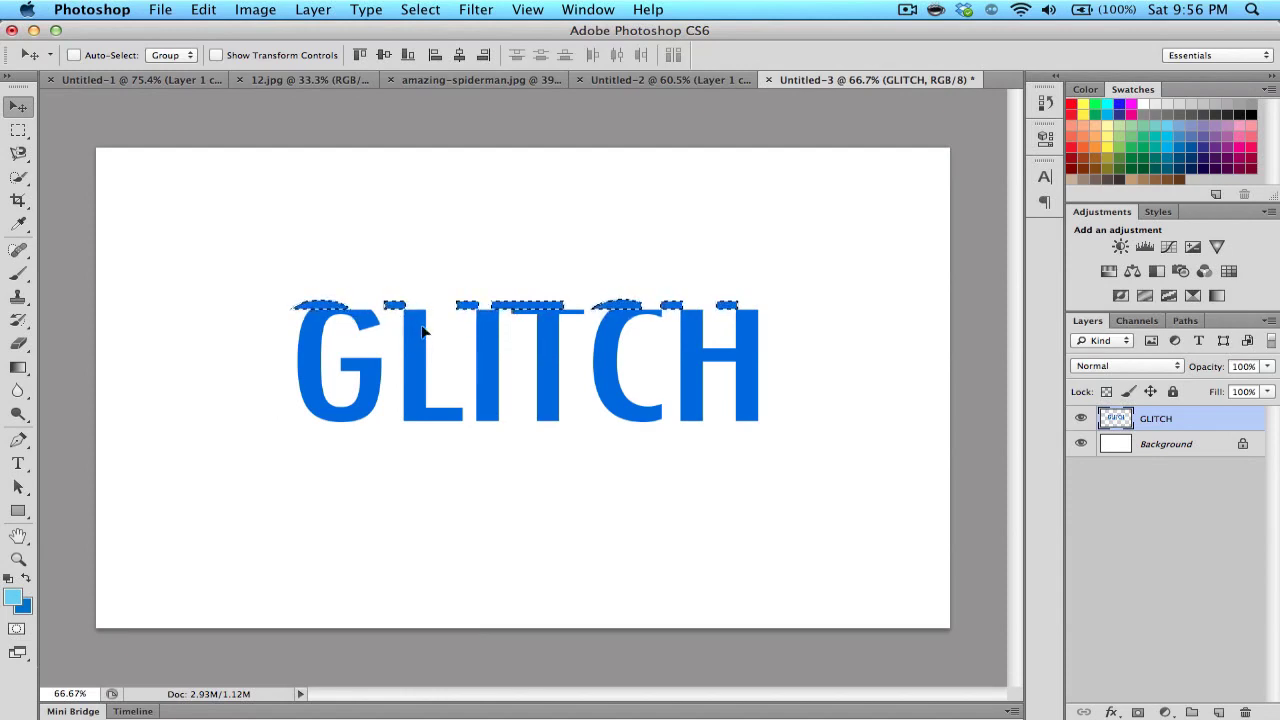
click(18, 130)
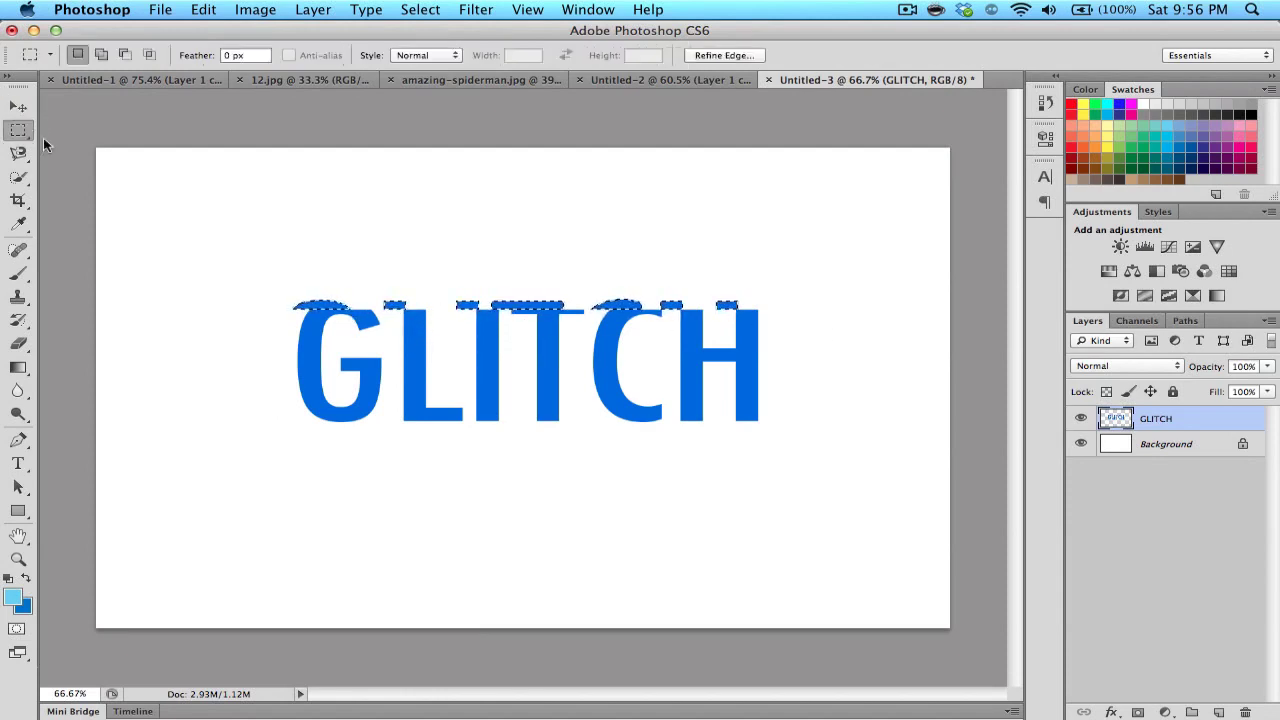
Shift a horizontal band through the middle of GLITCH two nudges right.
click(367, 467)
drag(277, 343, 782, 355)
key(v)
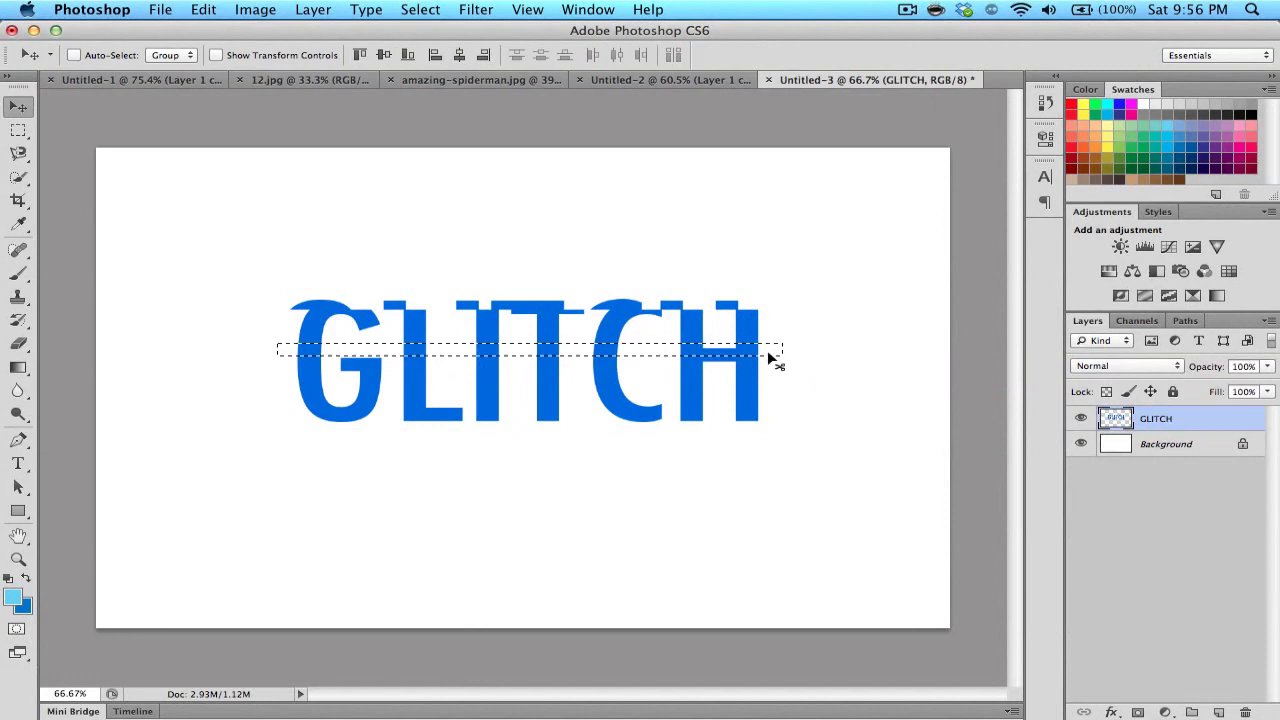
key(Right)
key(Right)
key(Right)
key(Right)
key(Right)
key(Right)
key(Right)
key(Right)
key(Right)
key(Right)
key(Right)
key(Right)
key(Right)
key(Right)
key(Right)
key(Right)
key(Right)
key(Right)
key(Right)
key(Right)
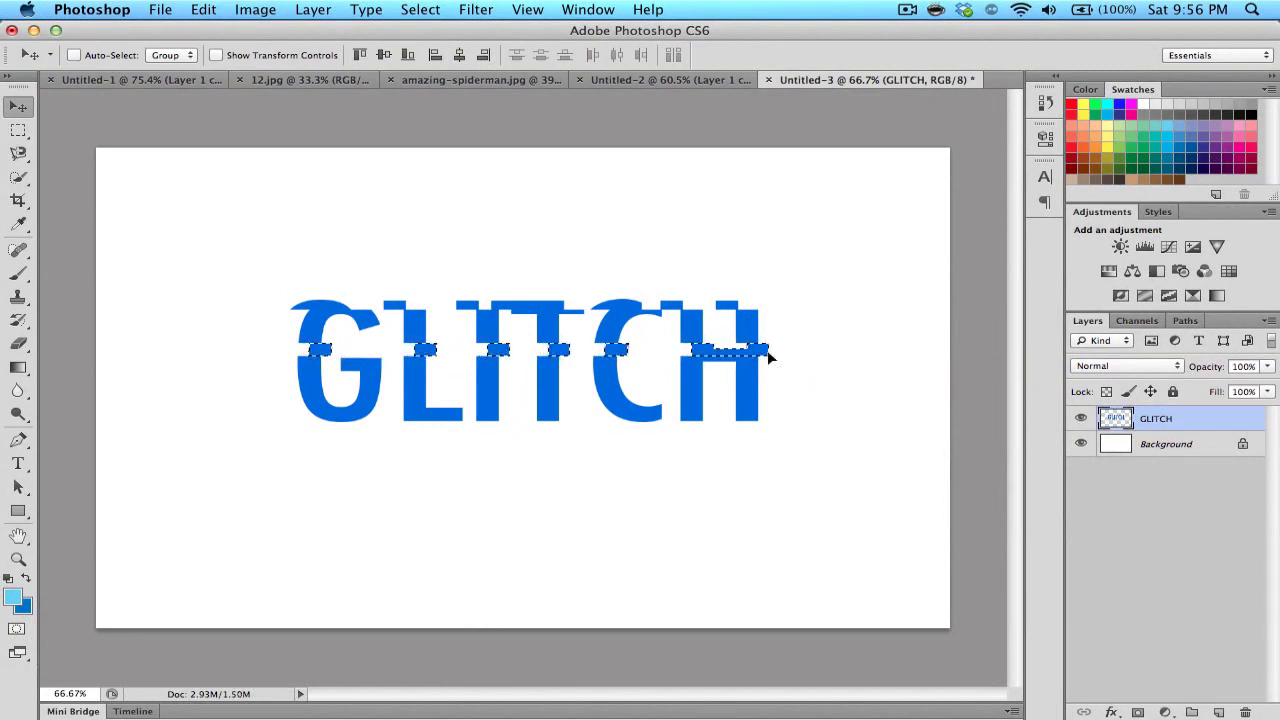
key(Right)
key(Right)
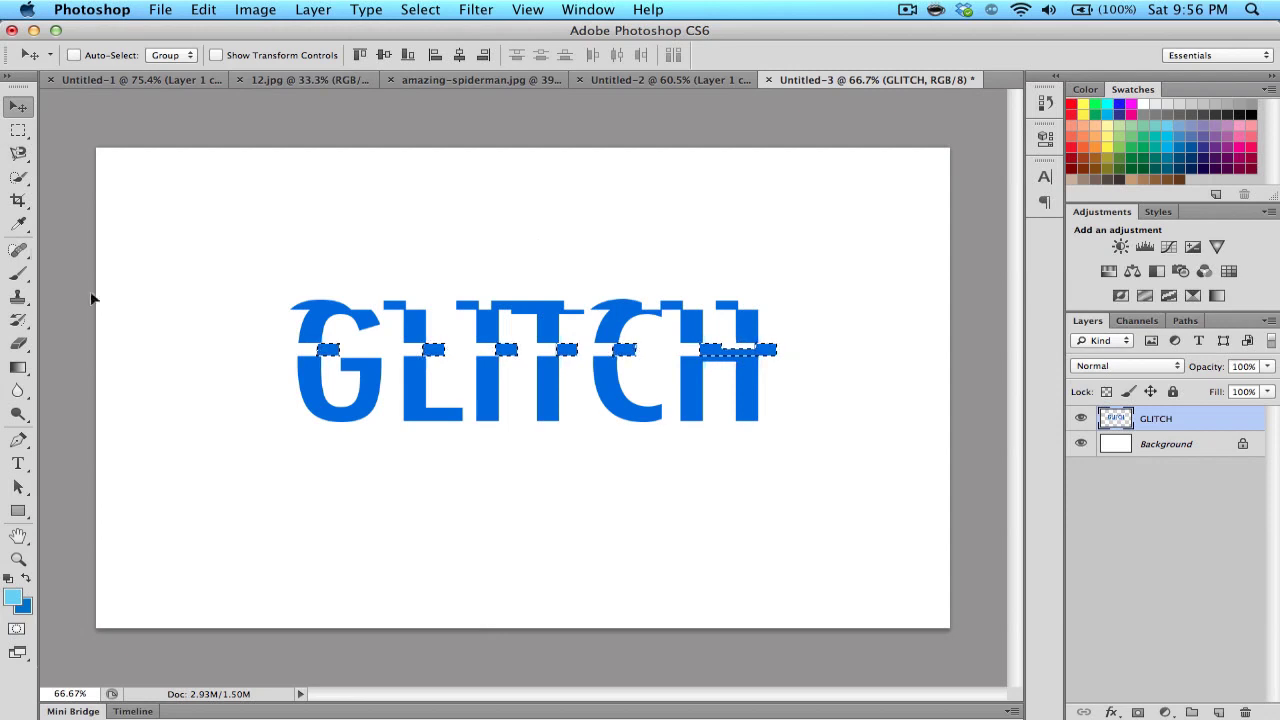
Select a thin band lower across GLITCH and switch to moving it.
click(19, 130)
drag(285, 379, 765, 390)
key(v)
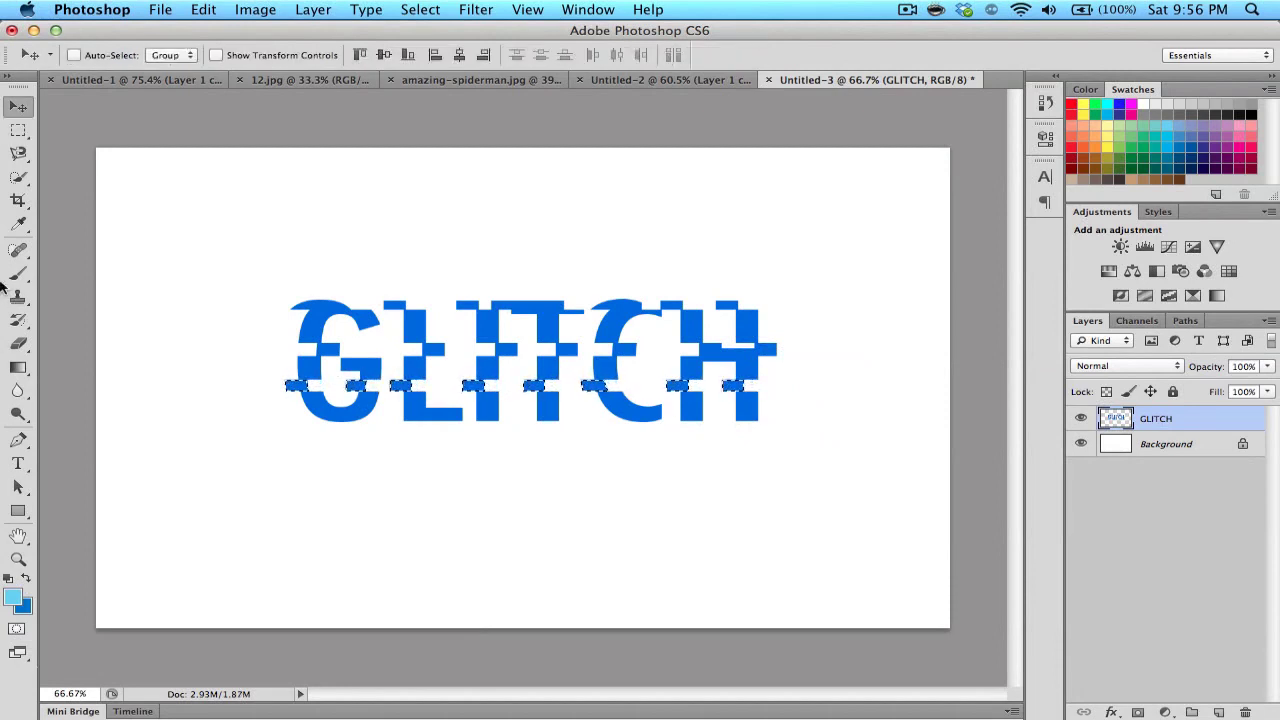
click(18, 133)
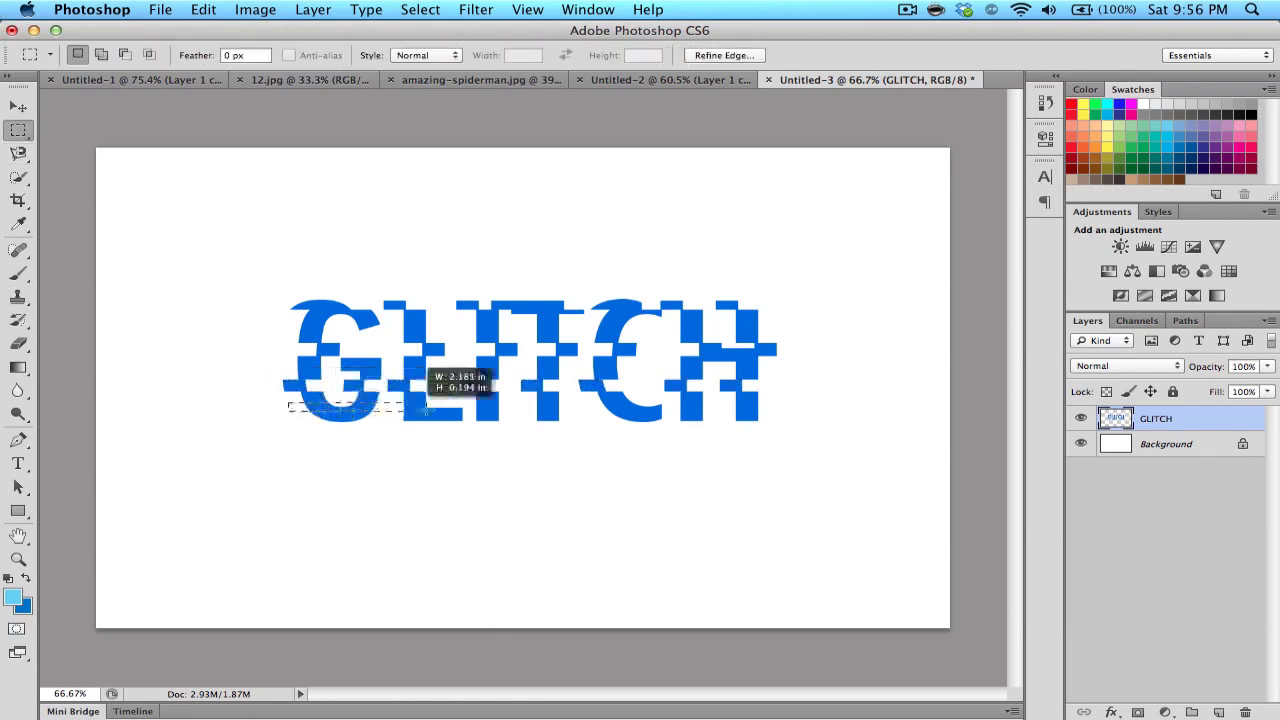
Select the bottom band of GLITCH and nudge it a little to the right.
drag(588, 413, 770, 413)
click(762, 413)
key(super+z)
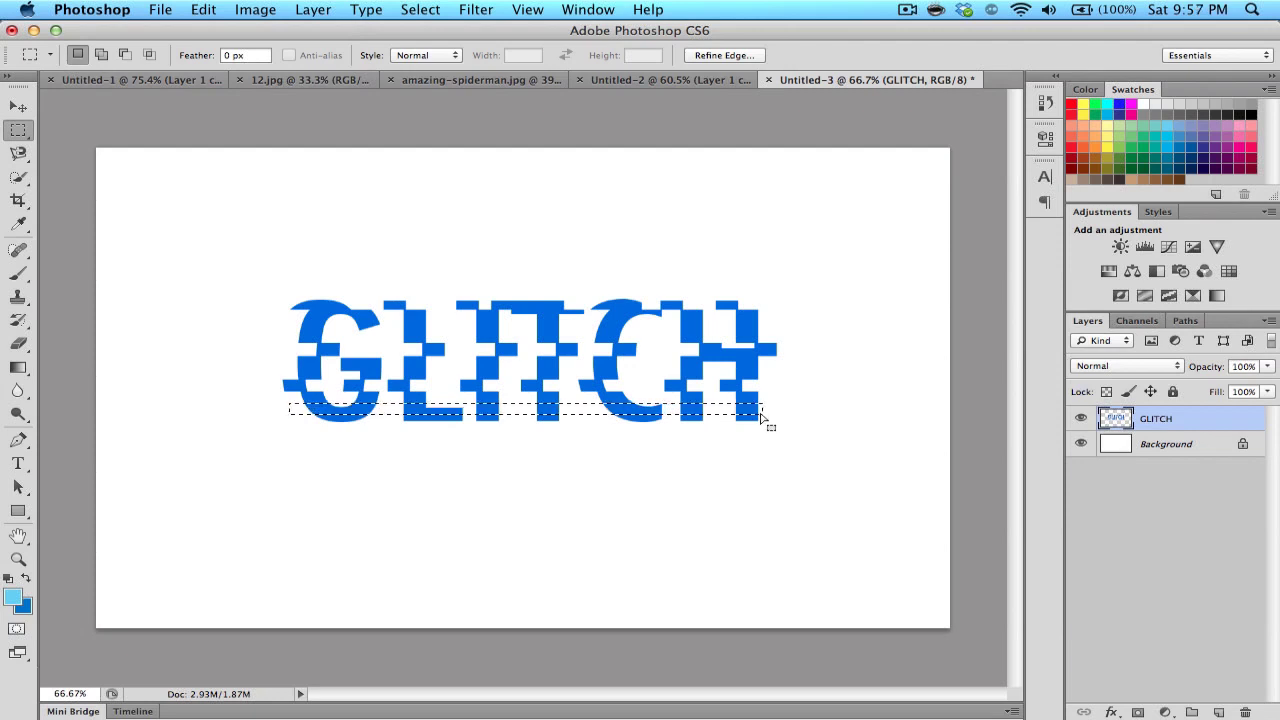
key(v)
key(Right)
key(Right)
key(Right)
key(Right)
key(Right)
key(Right)
key(Right)
key(Right)
key(Right)
key(Right)
key(Right)
key(Right)
key(Right)
key(Right)
key(Right)
key(Right)
key(Right)
key(Right)
key(Right)
key(Right)
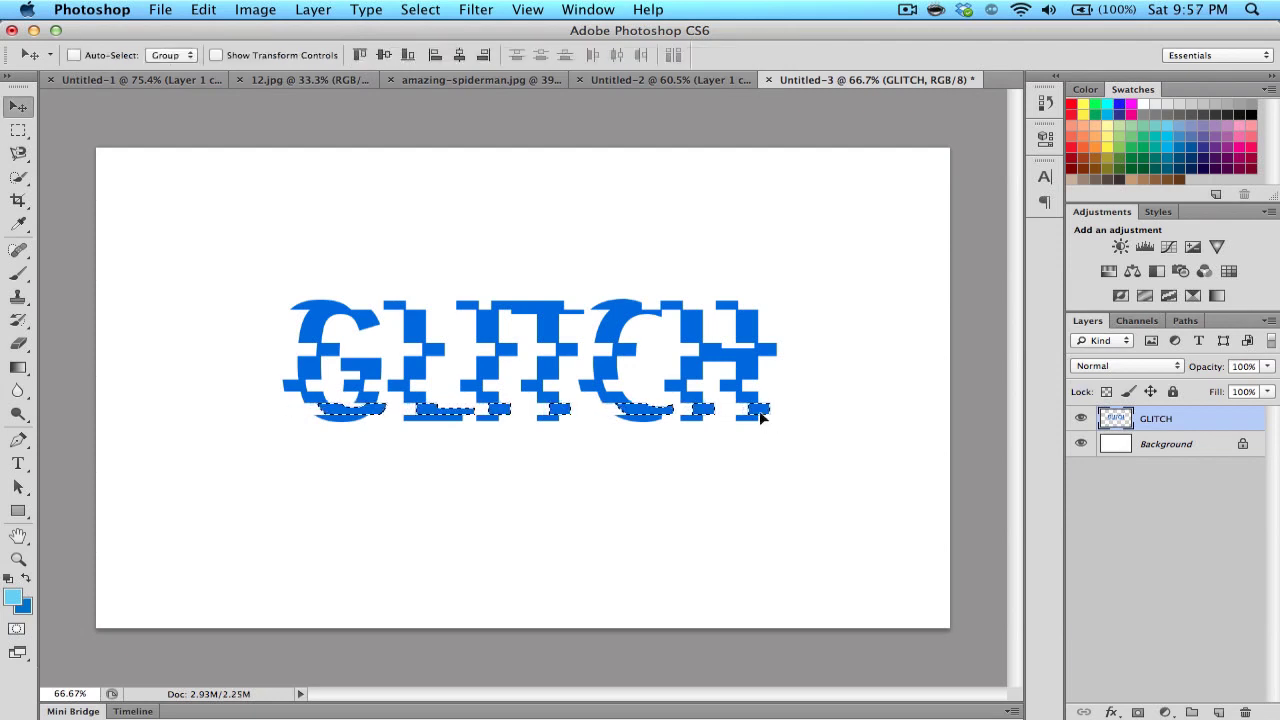
key(Right)
key(Right)
key(Right)
key(Right)
key(Right)
key(Right)
key(Right)
key(Right)
key(Right)
key(Right)
key(Right)
key(Right)
key(Right)
key(Right)
key(Right)
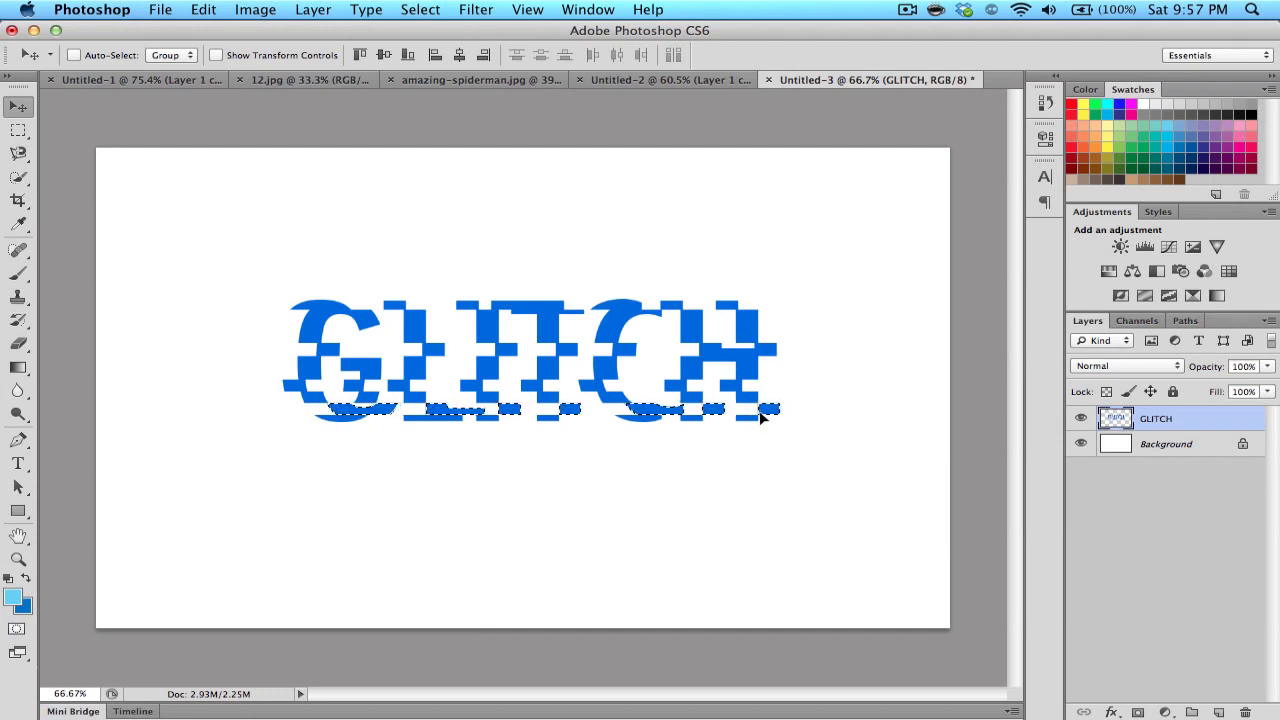
key(Left)
key(Left)
key(Left)
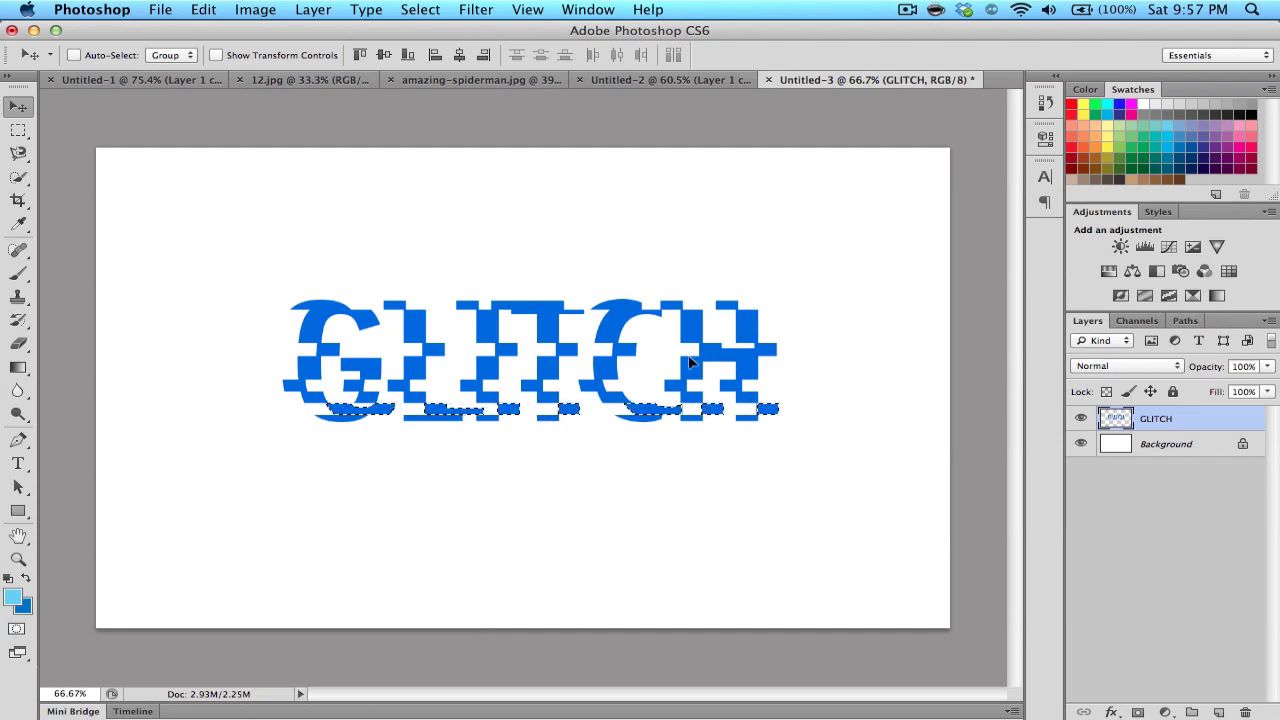
Deselect the band, return to the Rectangular Marquee, and clear a stray small selection.
click(18, 130)
click(271, 252)
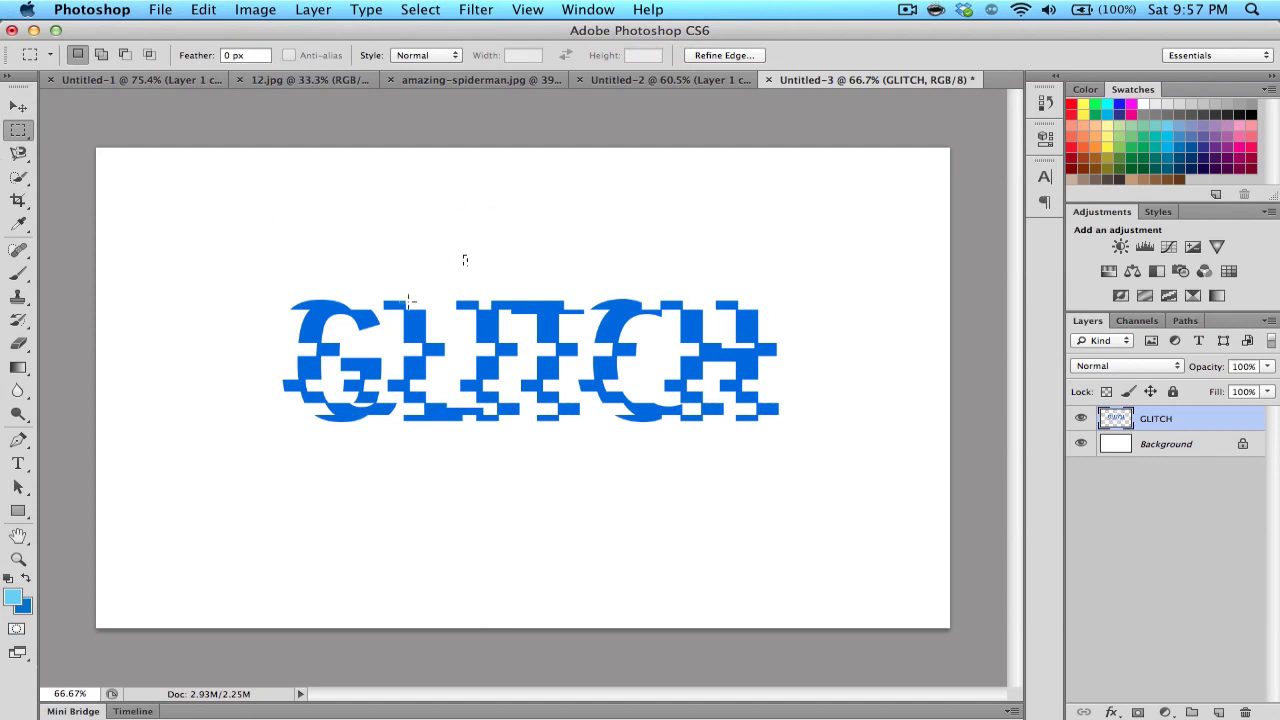
drag(416, 239, 354, 218)
click(285, 258)
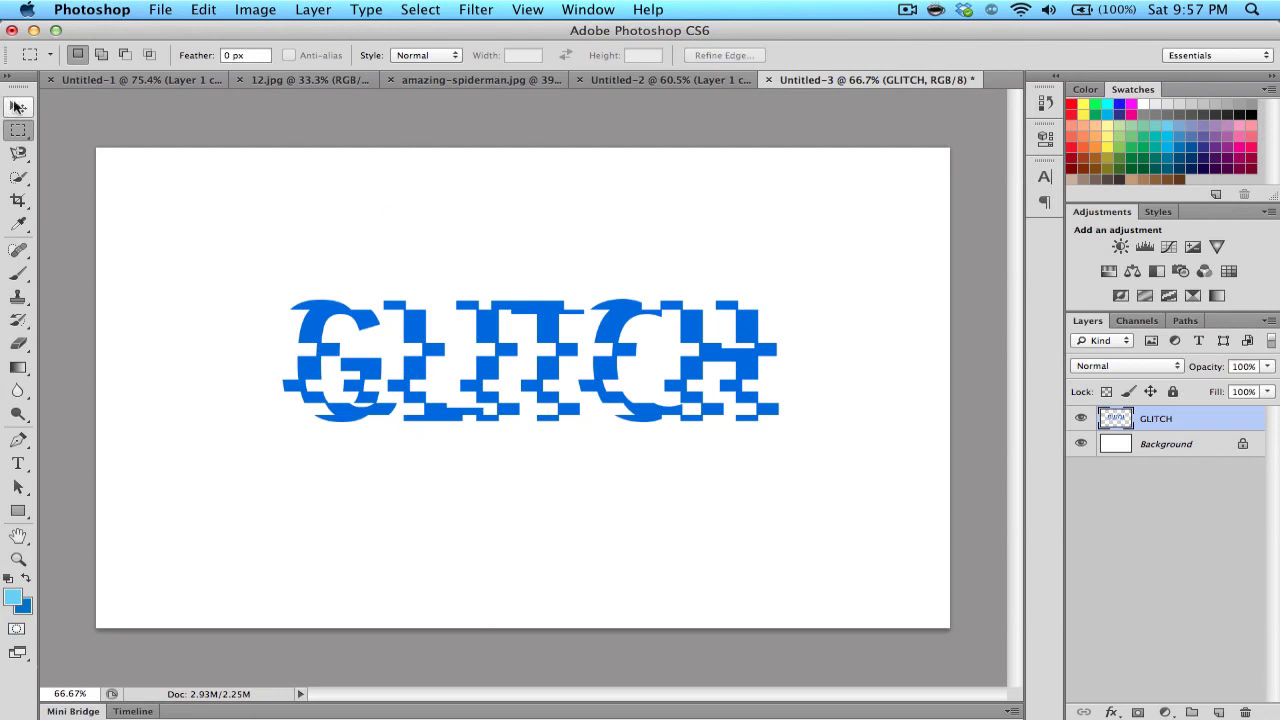
Switch to Untitled-1 to view the sliced Spider-Man beside the glitched GLITCH text.
click(200, 82)
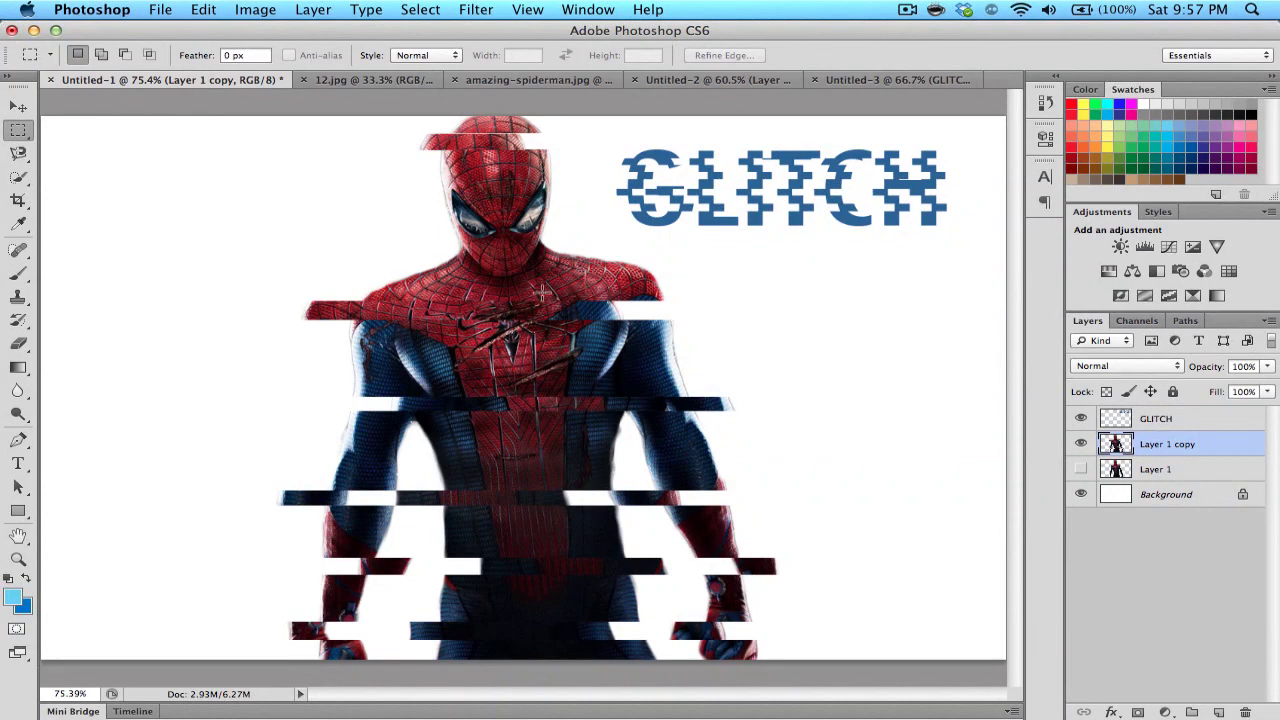